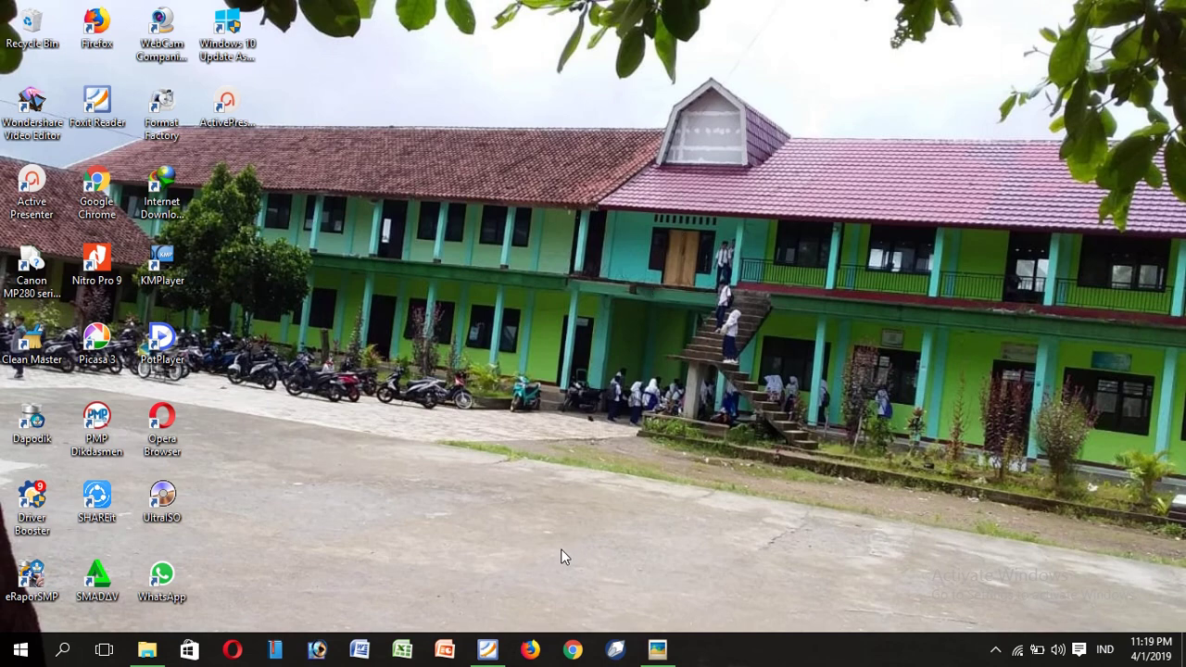
# Step: Launch Firefox from the taskbar with a blank new tab
pyautogui.click(530, 649)
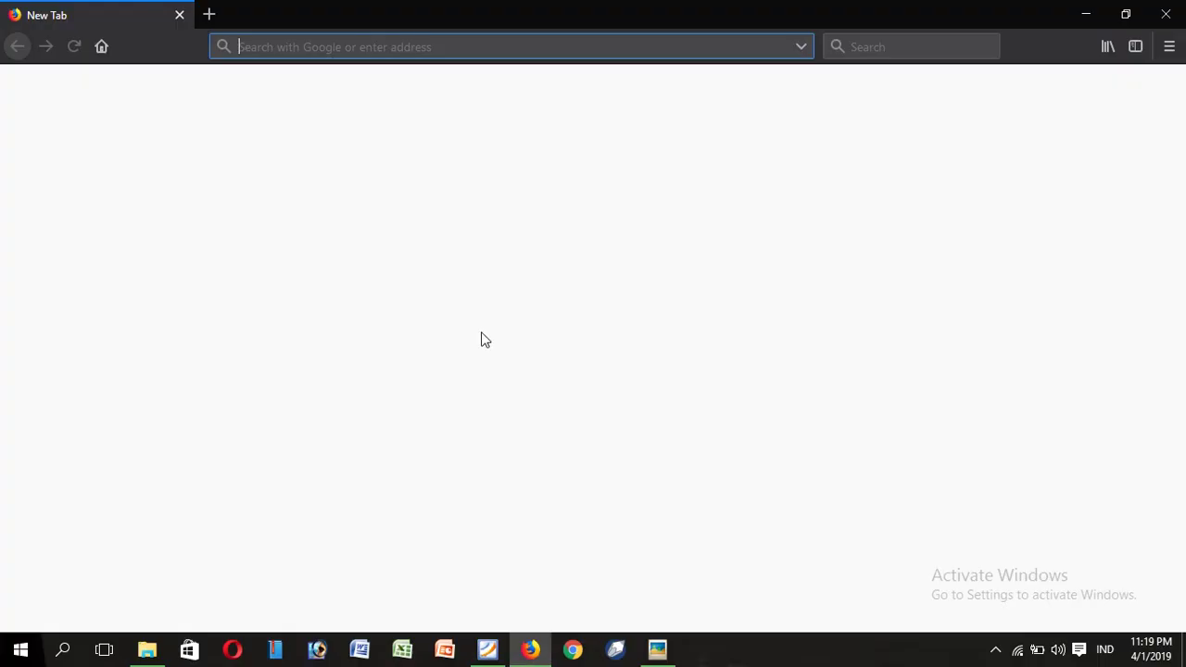
# Step: Go to the vervalptk site and log in with the account's e-mail and password
pyautogui.write('verval')
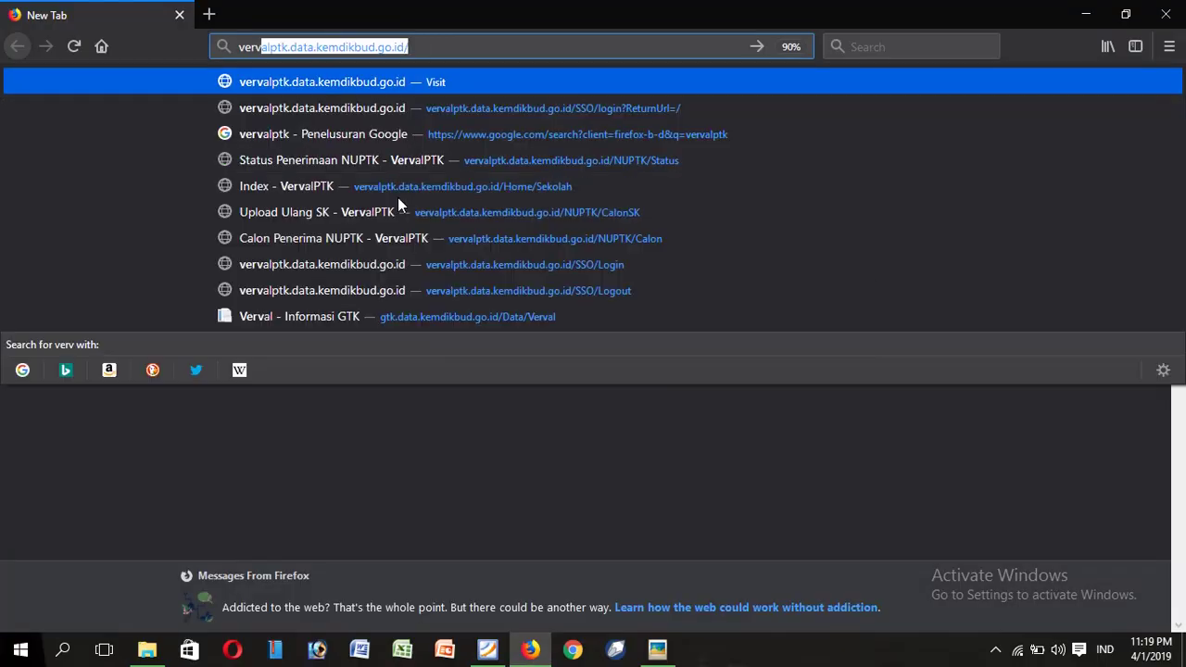
pyautogui.write('ptk')
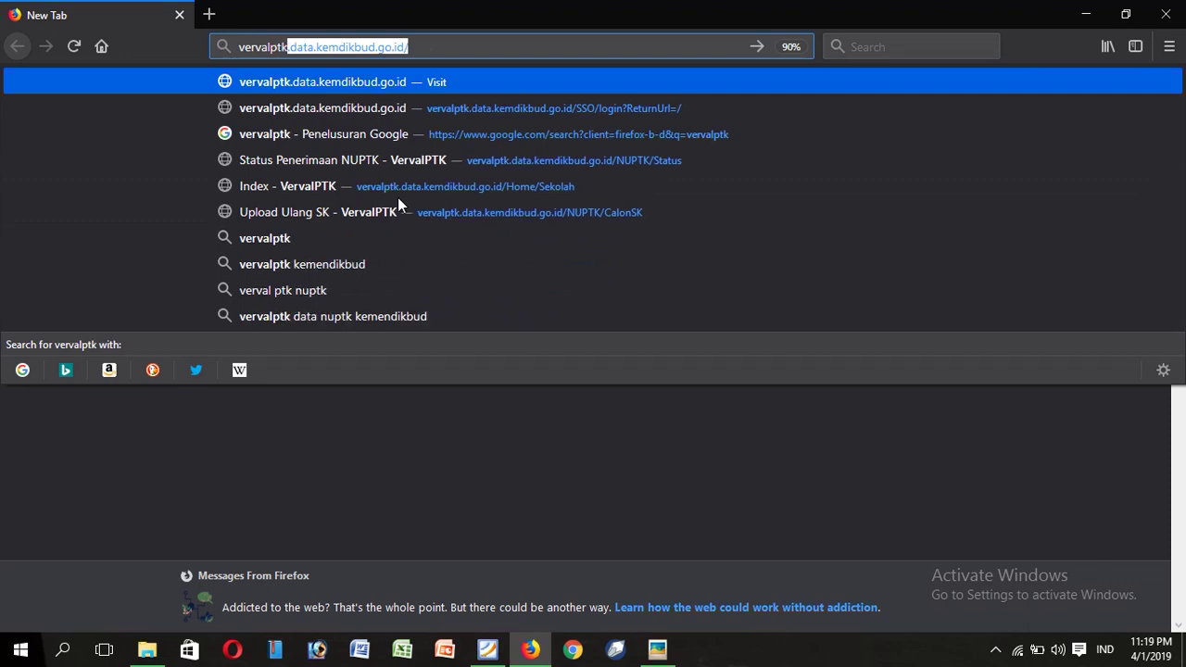
pyautogui.press('Return')
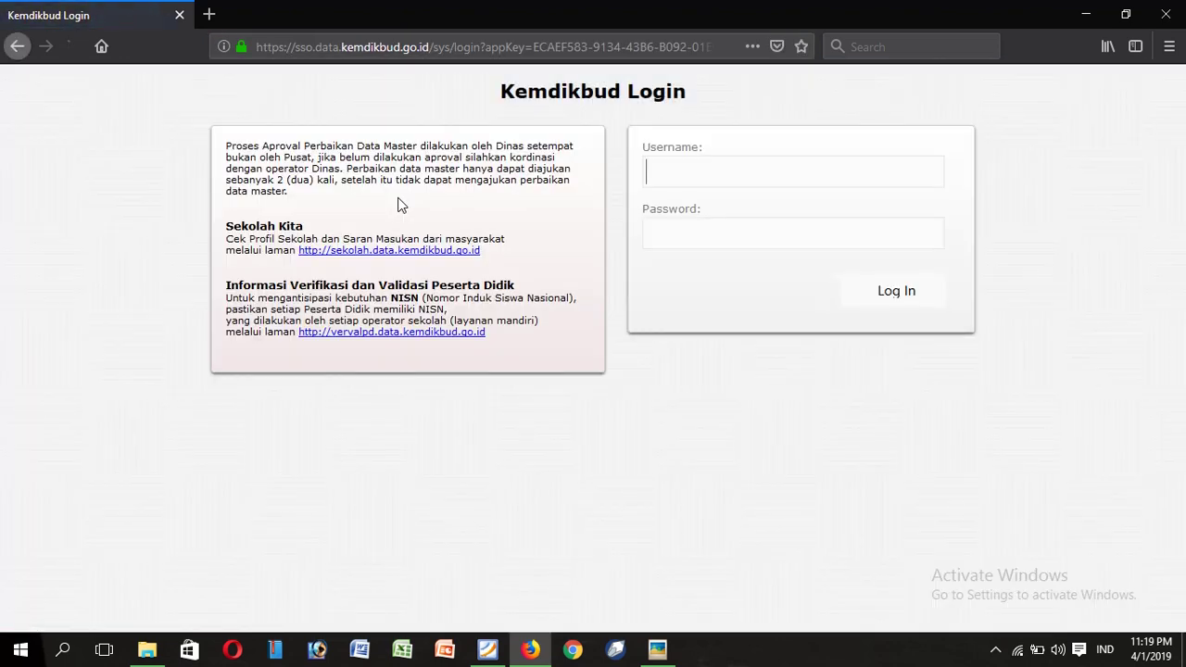
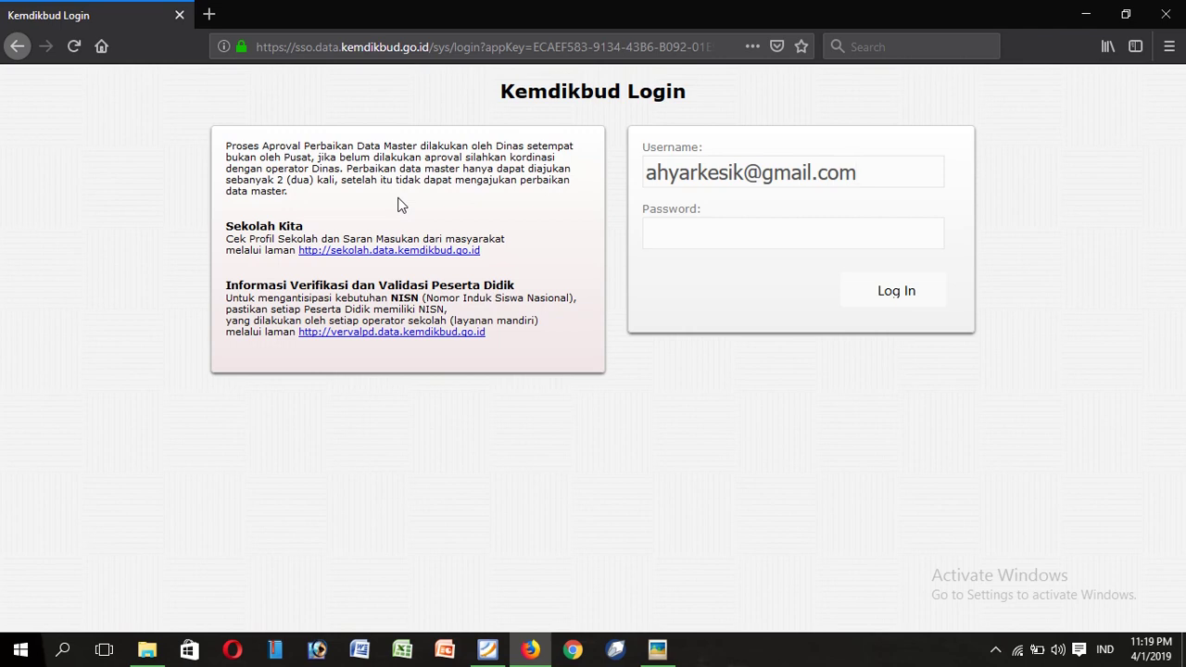
pyautogui.click(714, 232)
pyautogui.write('***********')
pyautogui.click(897, 288)
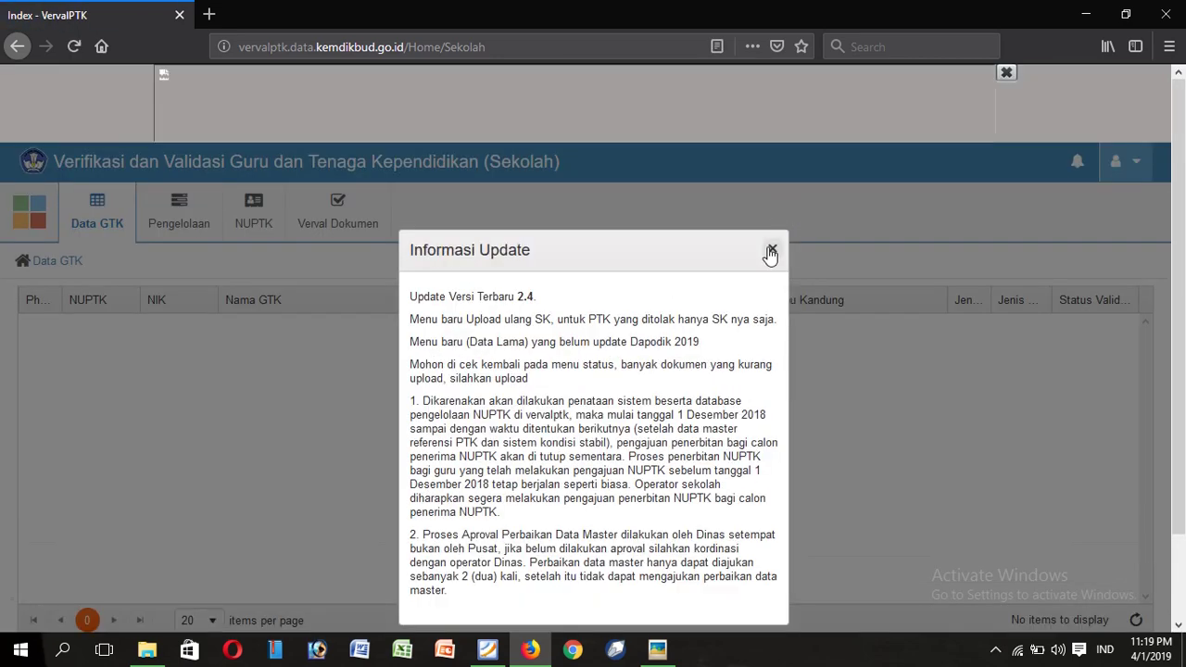
# Step: Close the Informasi Update notice, reload the Data GTK page, and close the notice again
pyautogui.click(770, 251)
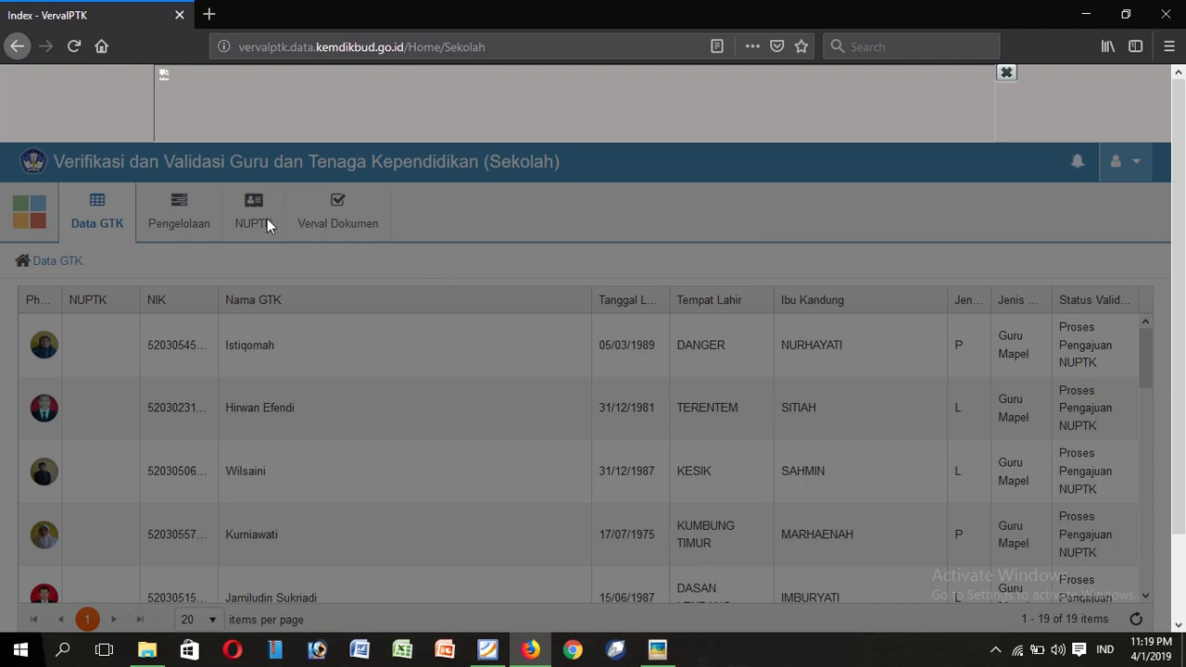
pyautogui.click(74, 46)
pyautogui.click(84, 43)
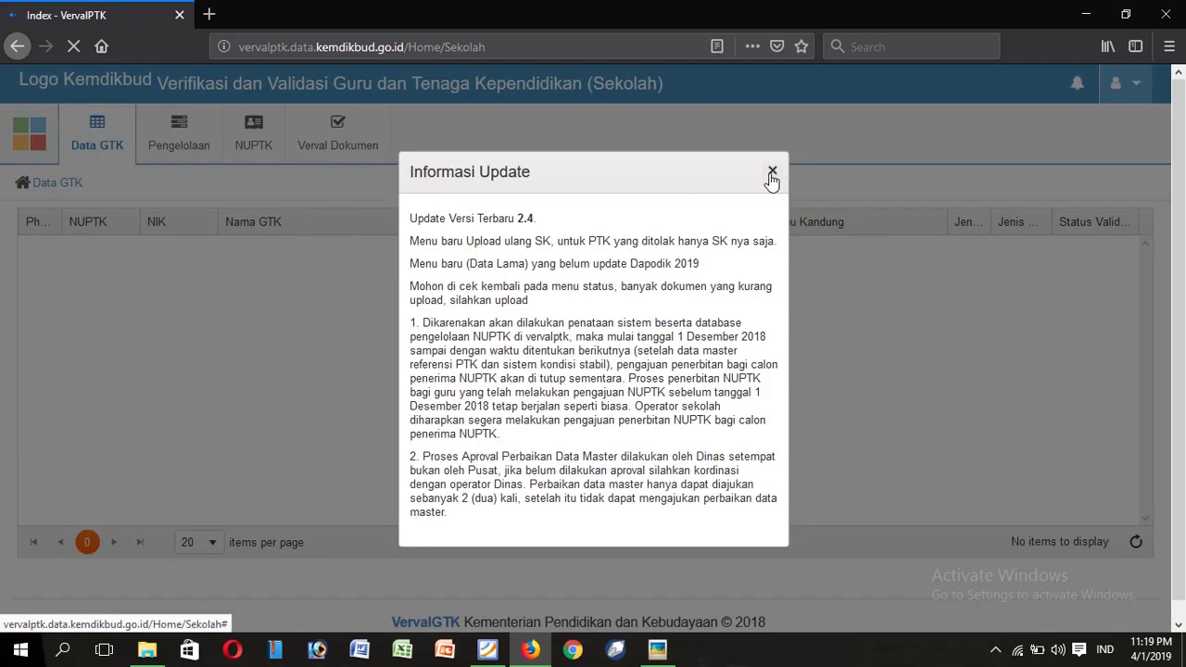
pyautogui.click(773, 172)
pyautogui.moveTo(253, 157)
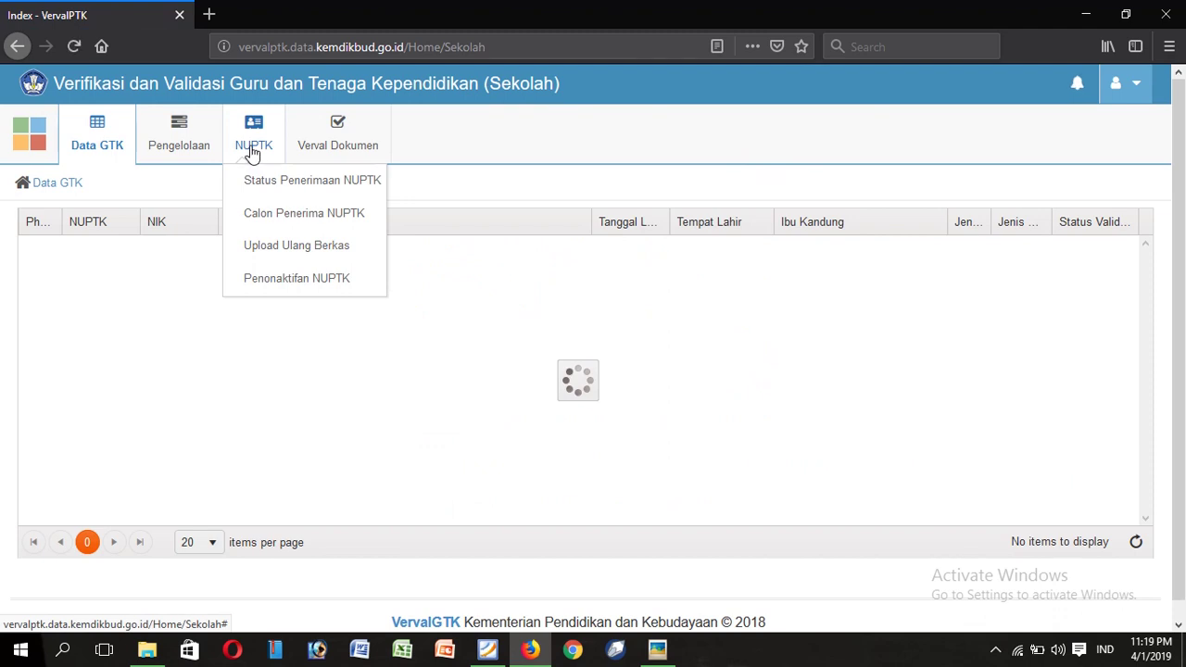
# Step: Open Status Penerimaan NUPTK and scroll through the 14 staff members' progress stages
pyautogui.click(264, 182)
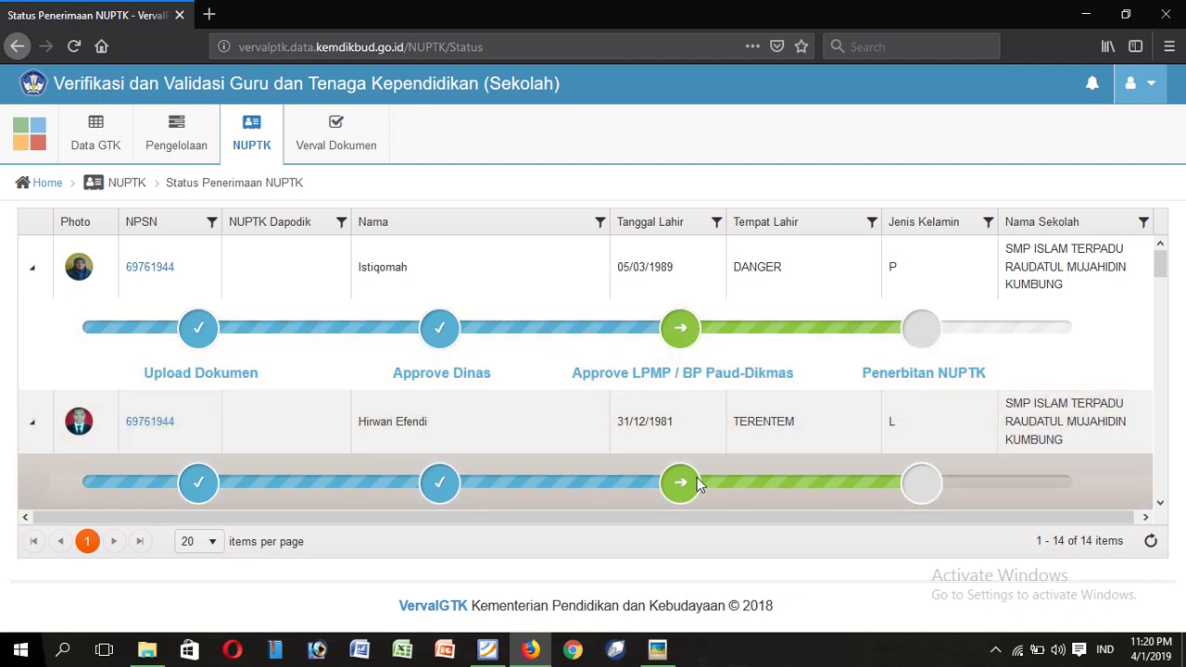
pyautogui.scroll(-1, 689, 474)
pyautogui.scroll(-2, 690, 474)
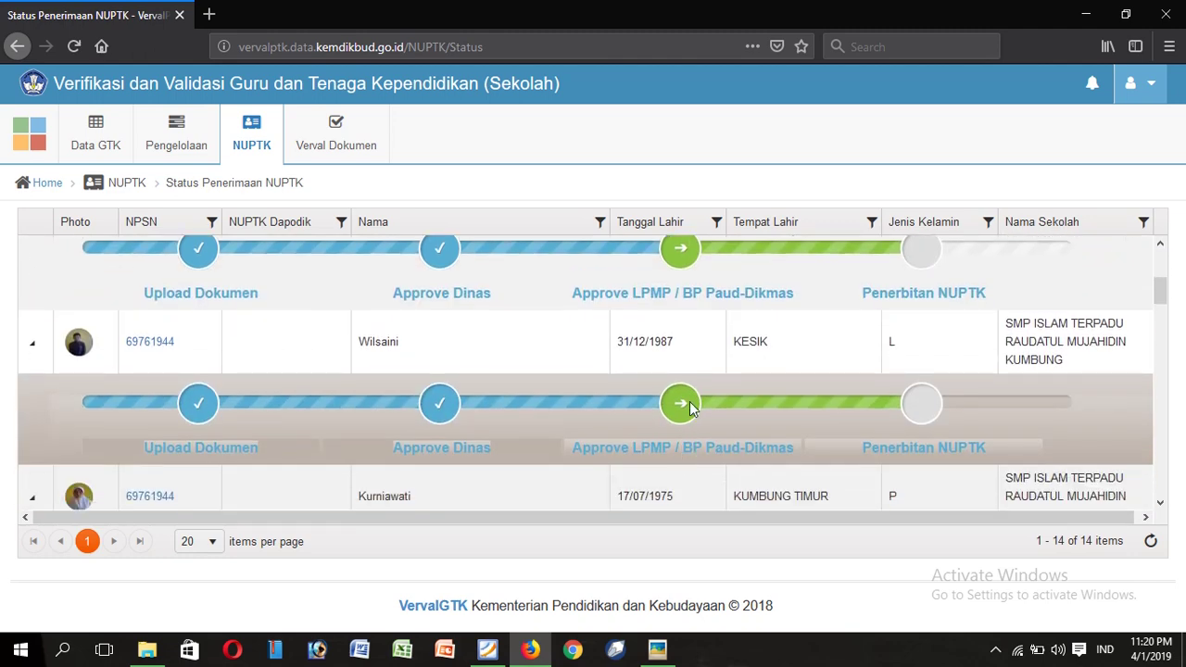
pyautogui.scroll(-2, 697, 417)
pyautogui.scroll(-1, 689, 443)
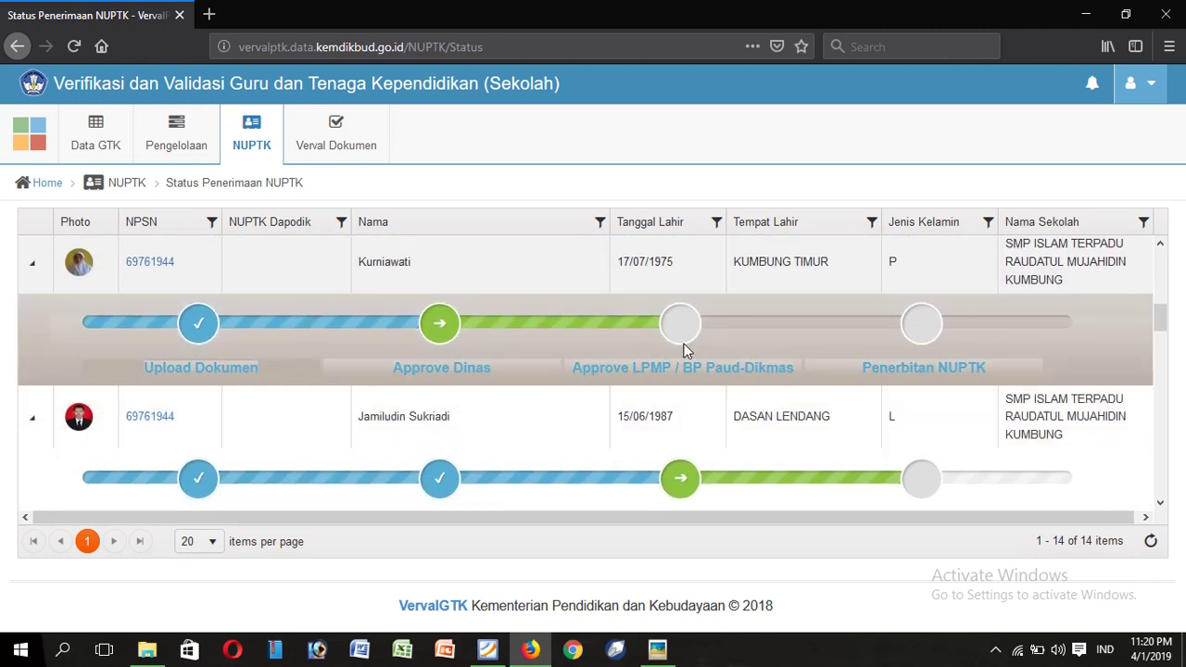
pyautogui.scroll(4, 685, 351)
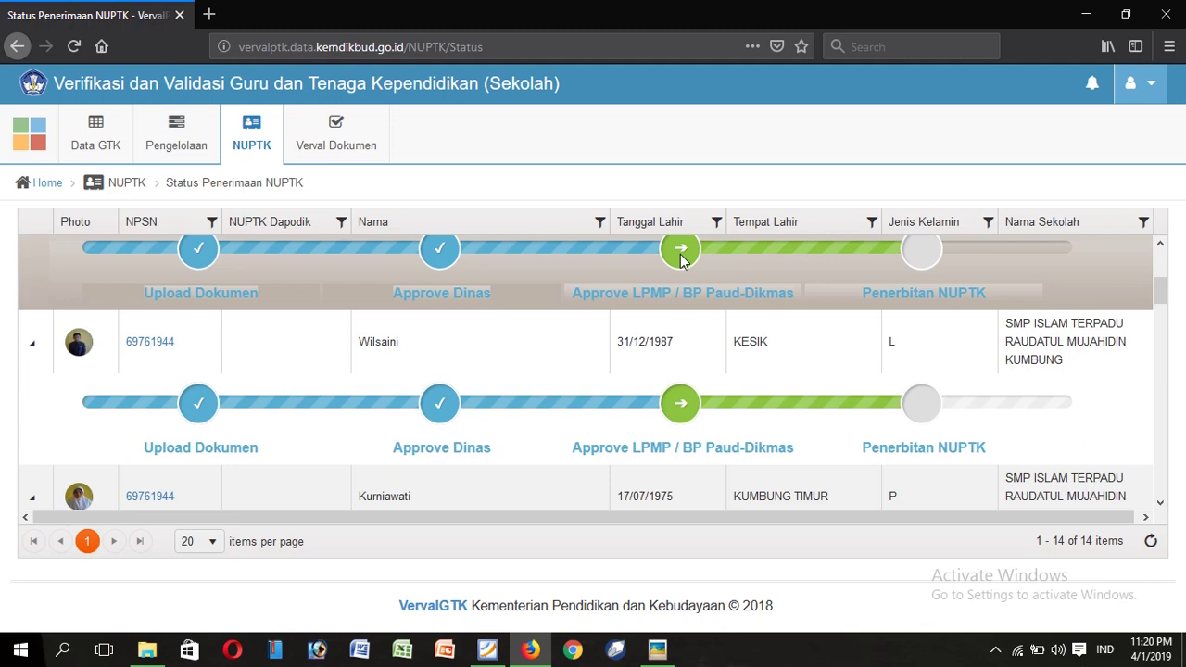
pyautogui.scroll(3, 681, 260)
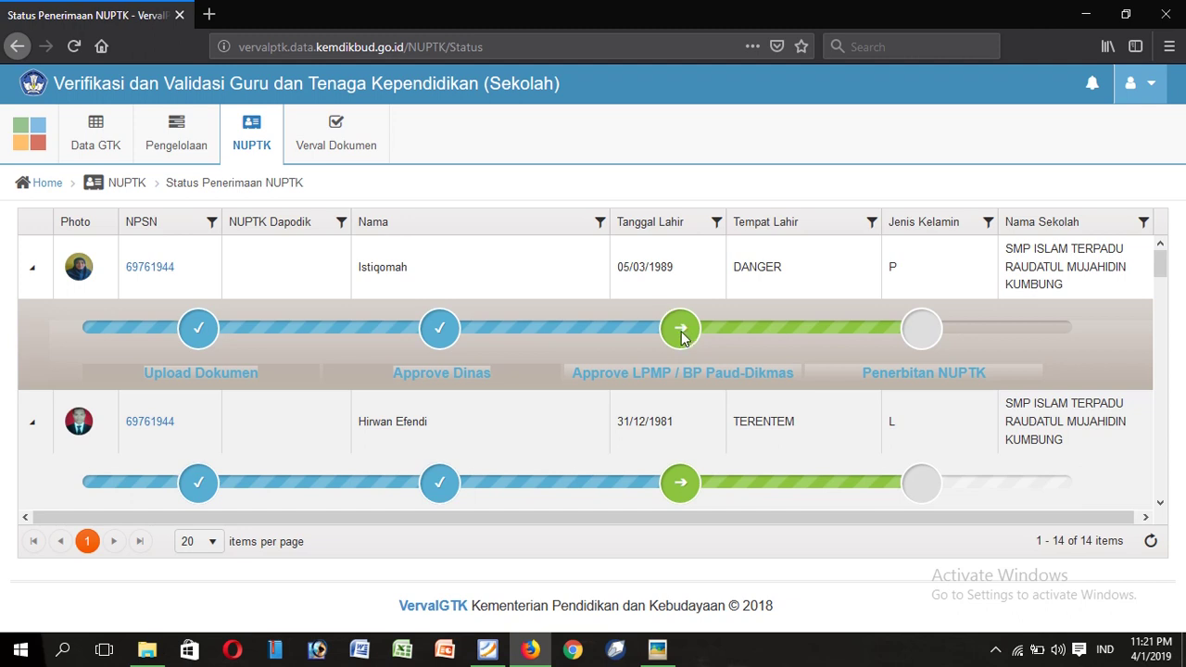
pyautogui.moveTo(254, 158)
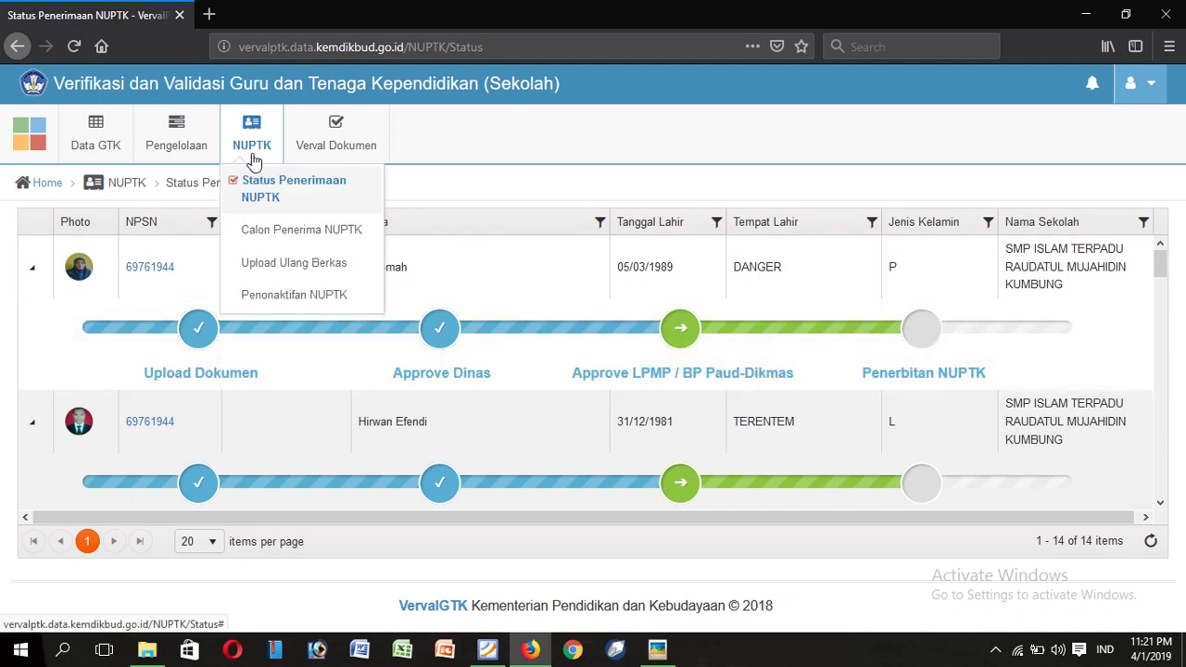
pyautogui.click(268, 239)
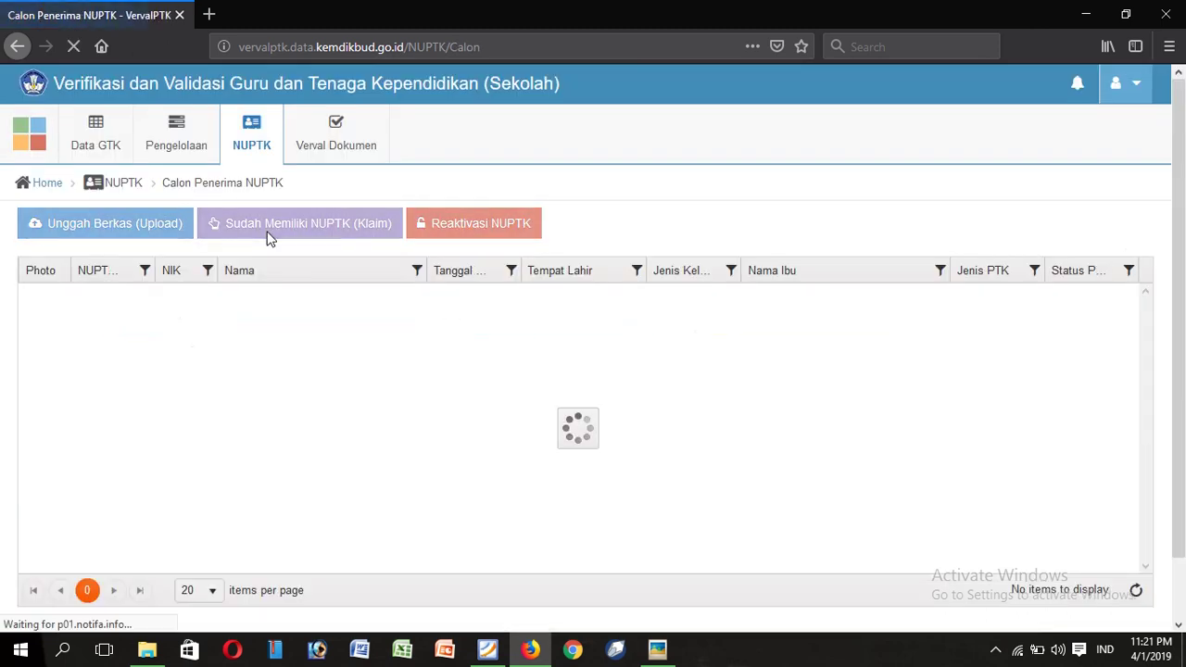
pyautogui.scroll(-1, 139, 173)
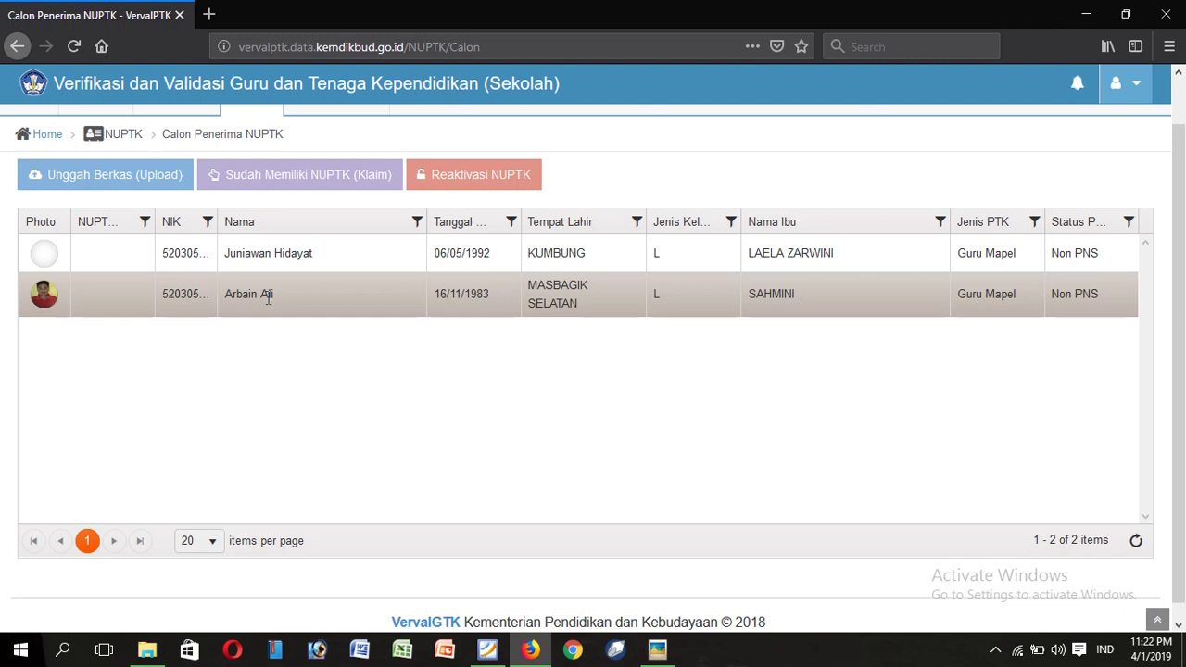
pyautogui.click(257, 297)
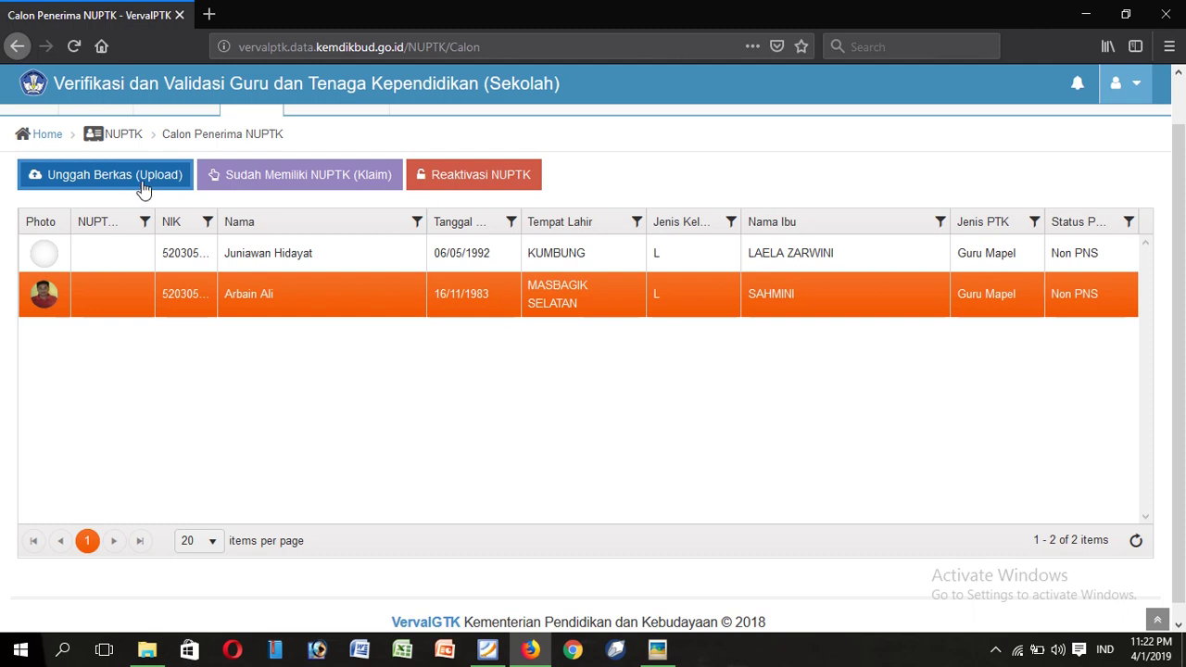
# Step: Open the Unggah Berkas form and start choosing a PDF for Berkas KTP
pyautogui.click(142, 190)
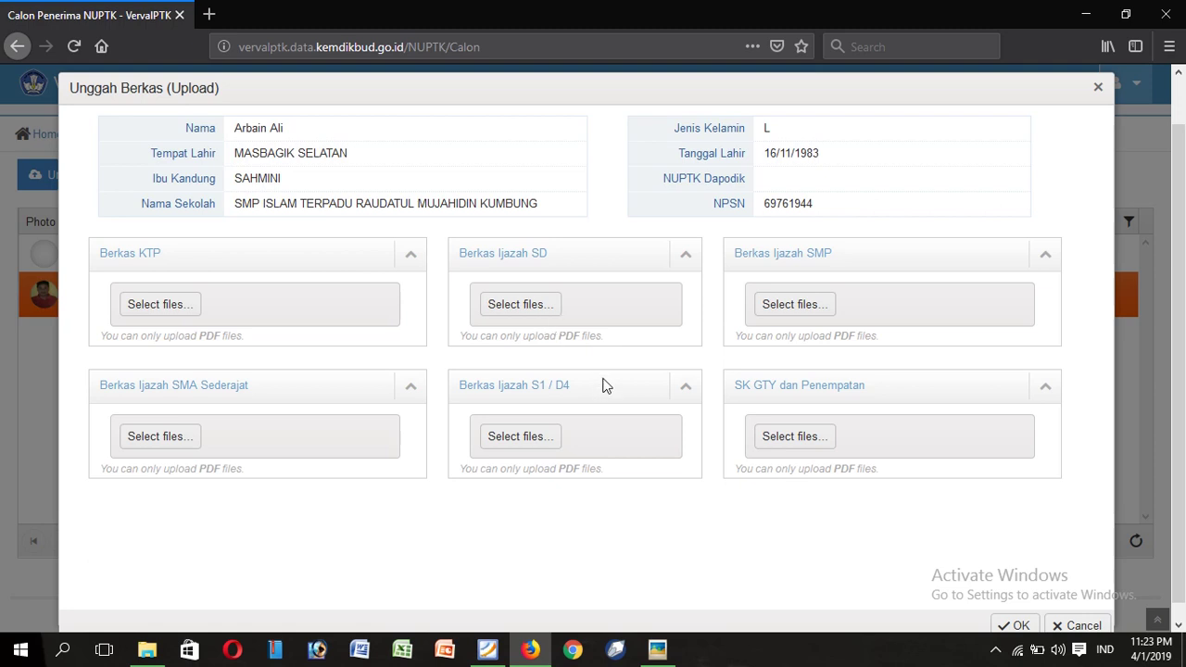
pyautogui.click(162, 311)
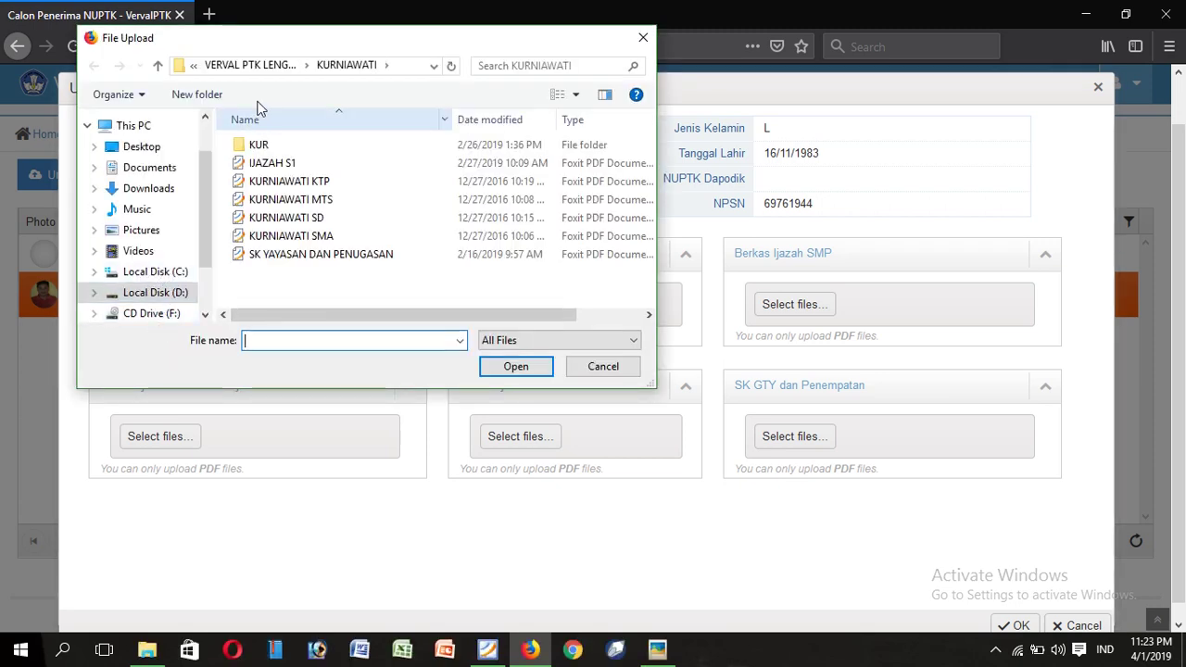
# Step: Upload the candidate's KTP PDF from their folder into the Berkas KTP slot
pyautogui.click(262, 66)
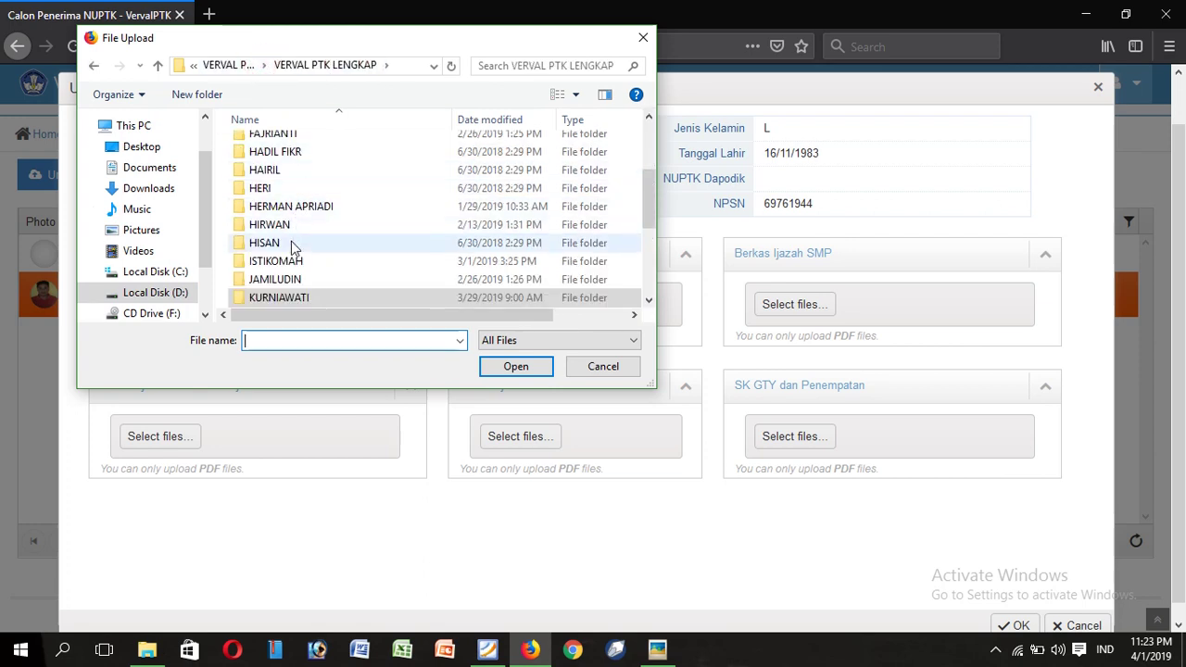
pyautogui.scroll(3, 278, 220)
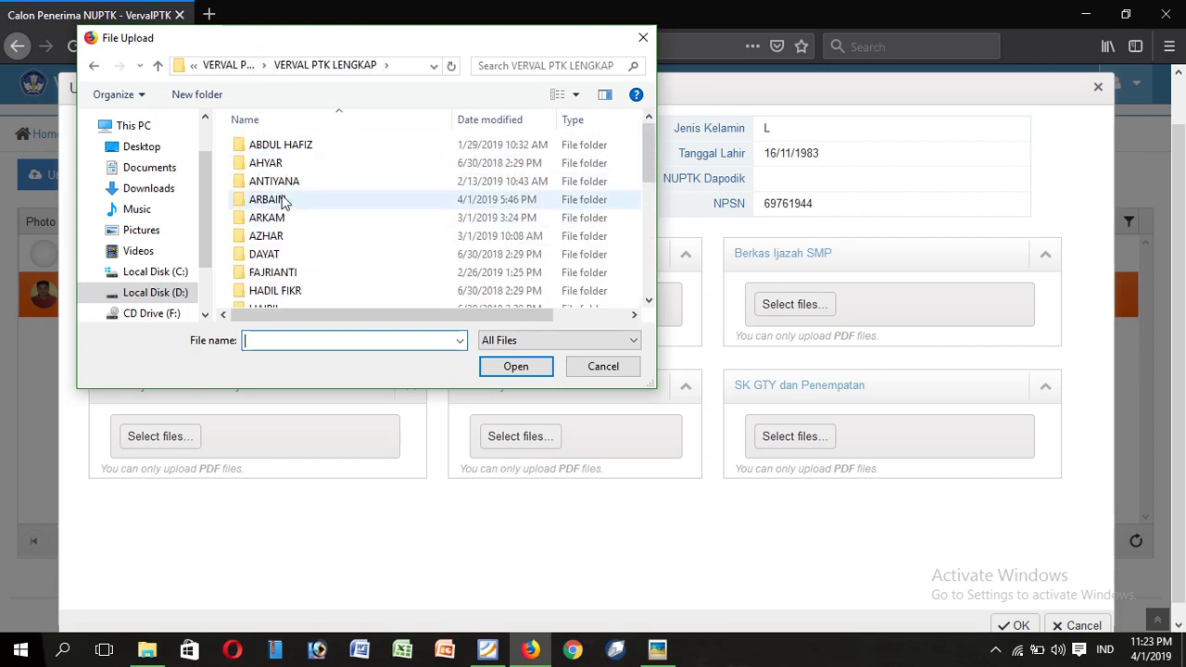
pyautogui.doubleClick(278, 200)
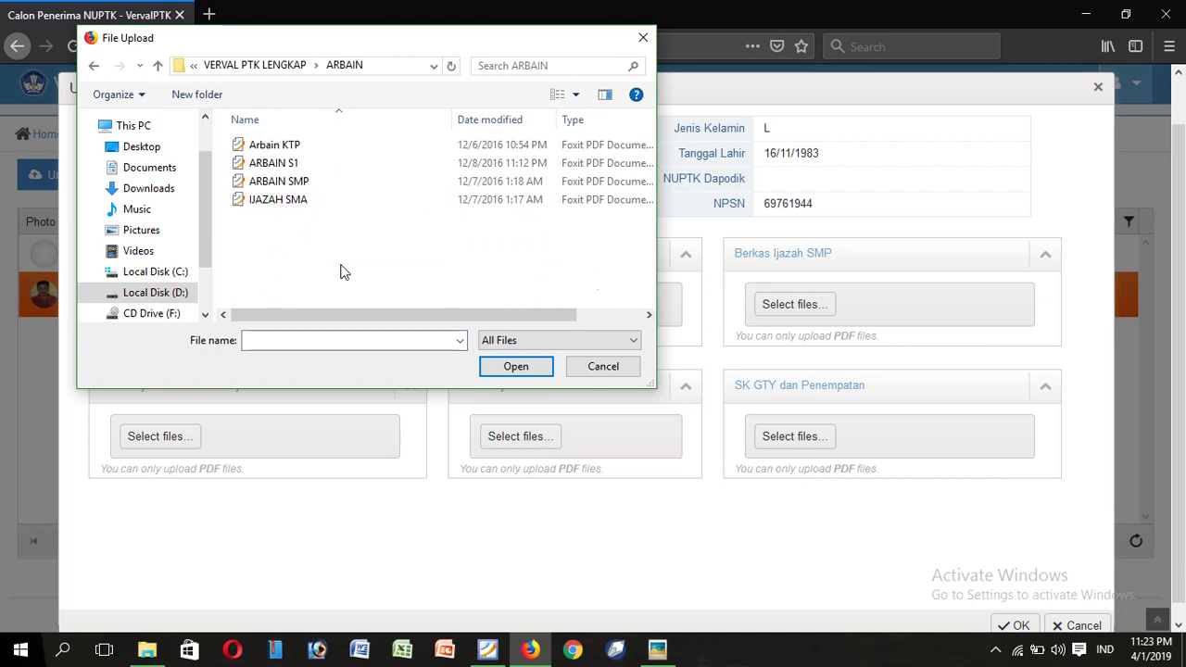
pyautogui.click(292, 145)
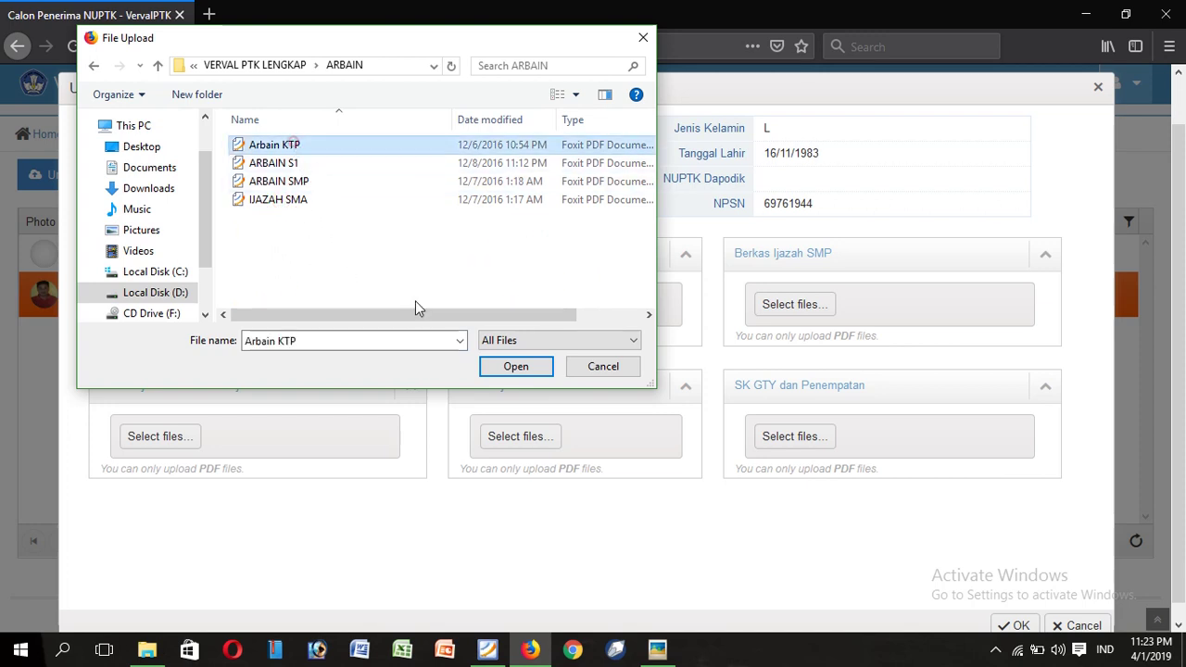
pyautogui.click(515, 367)
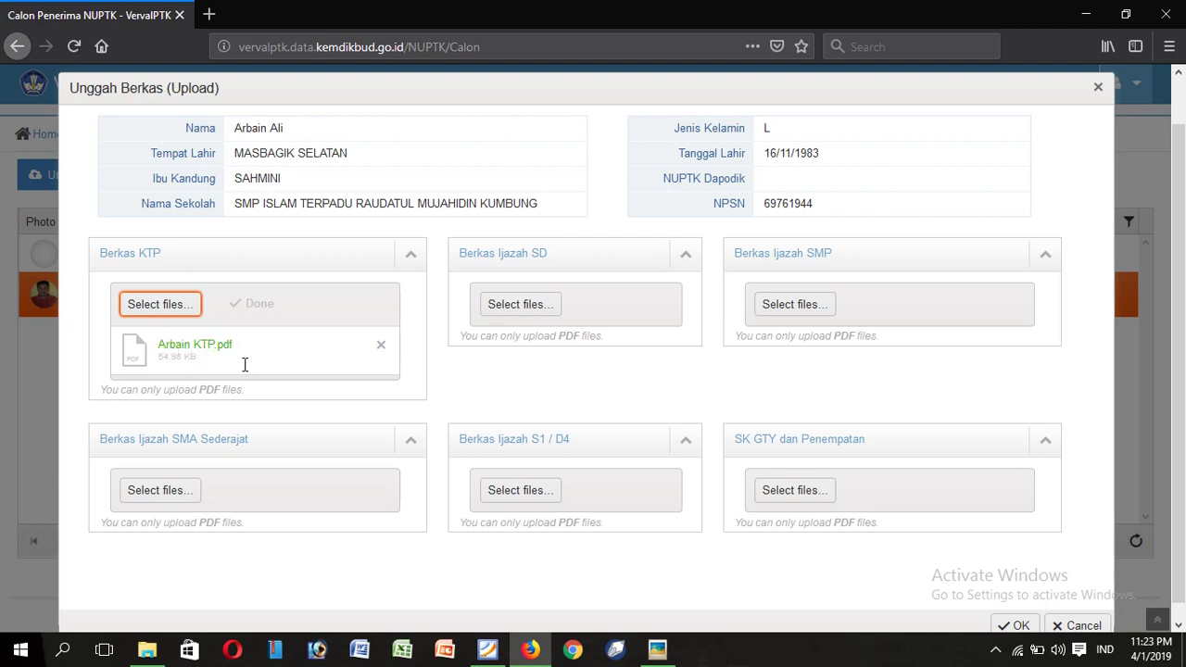
pyautogui.click(542, 310)
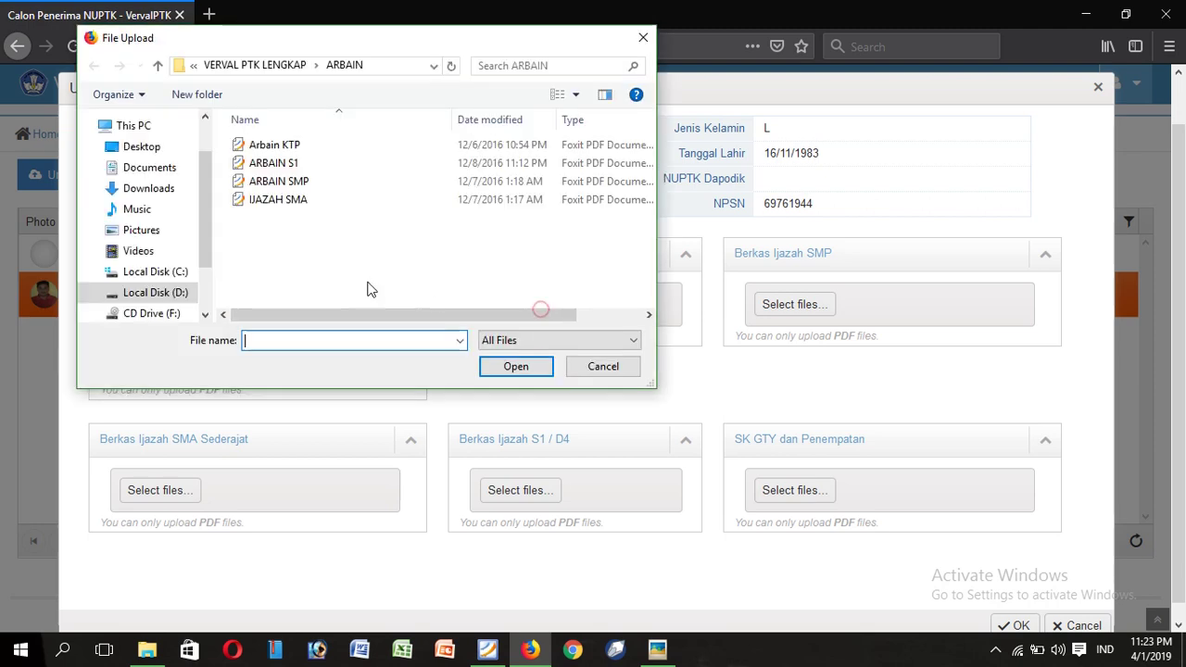
pyautogui.click(587, 368)
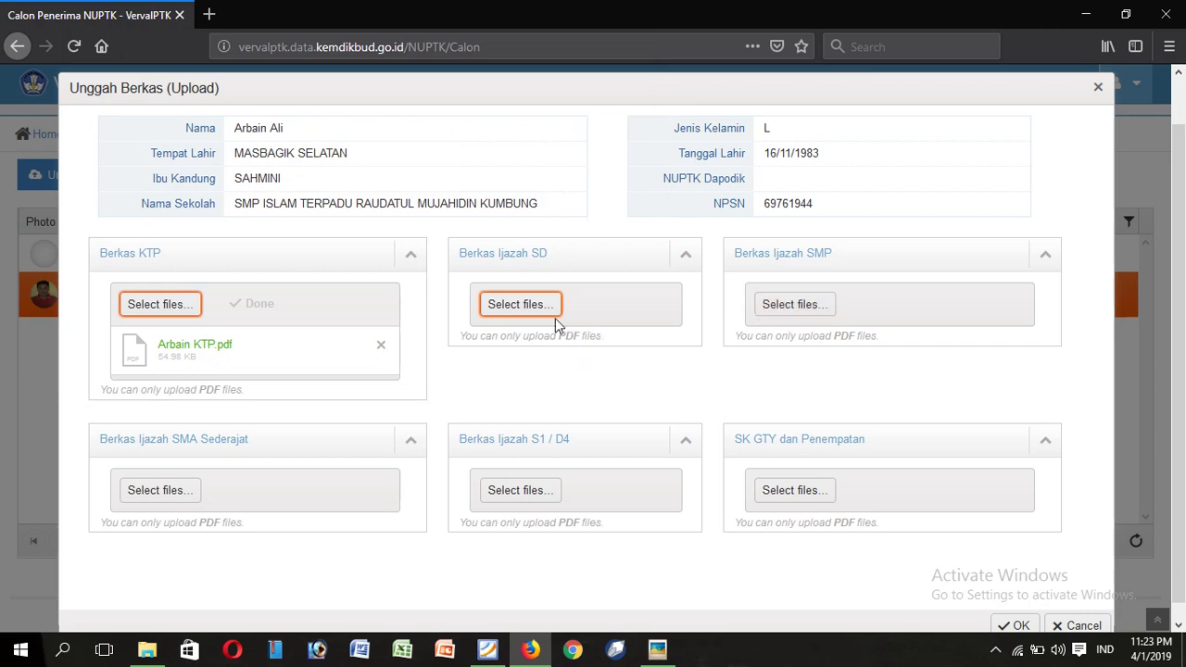
pyautogui.click(775, 304)
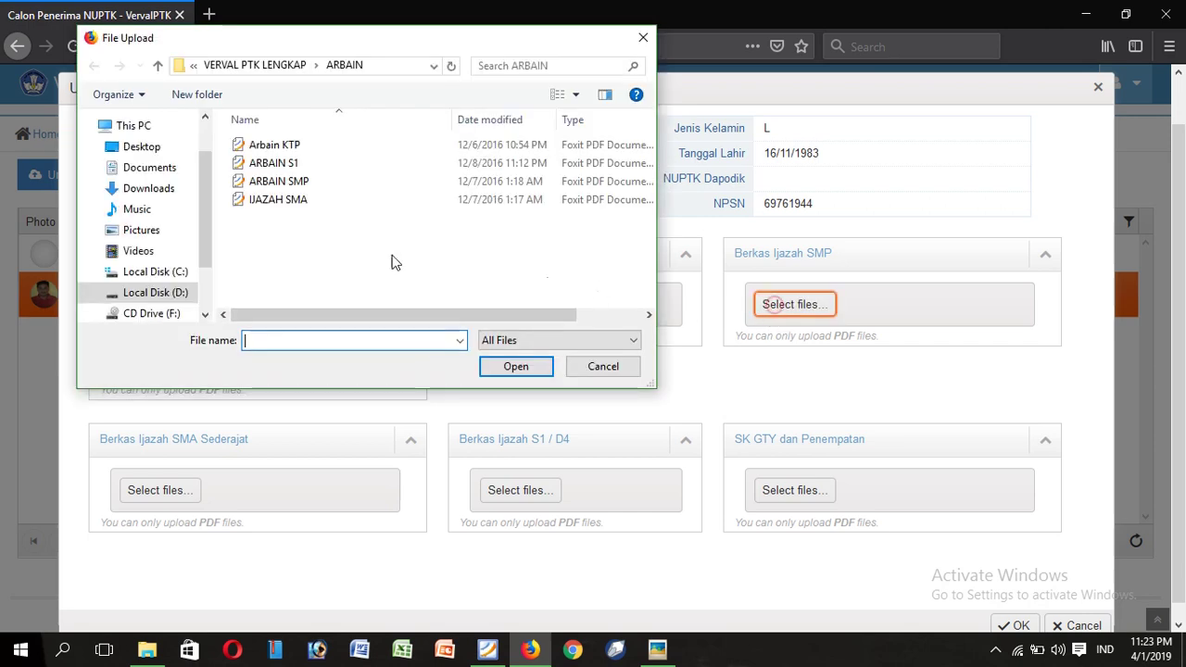
pyautogui.click(308, 182)
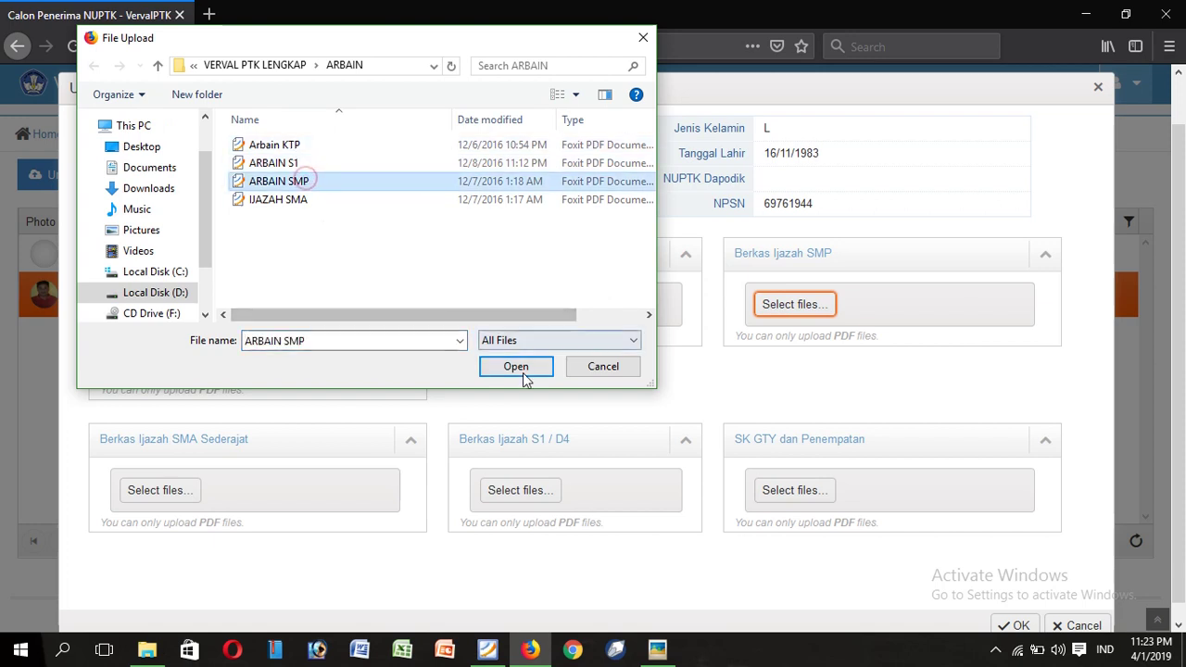
pyautogui.click(523, 369)
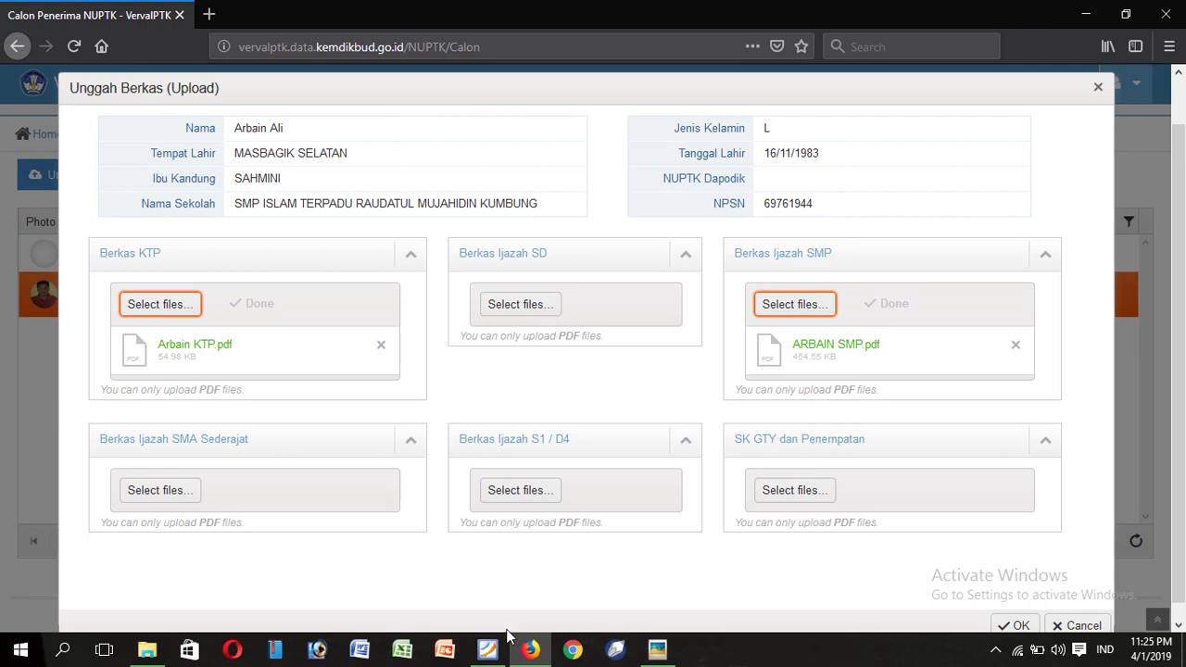
# Step: Bring SK YAYASAN dan PENUGASAN.pdf to the front in Foxit Reader
pyautogui.click(489, 652)
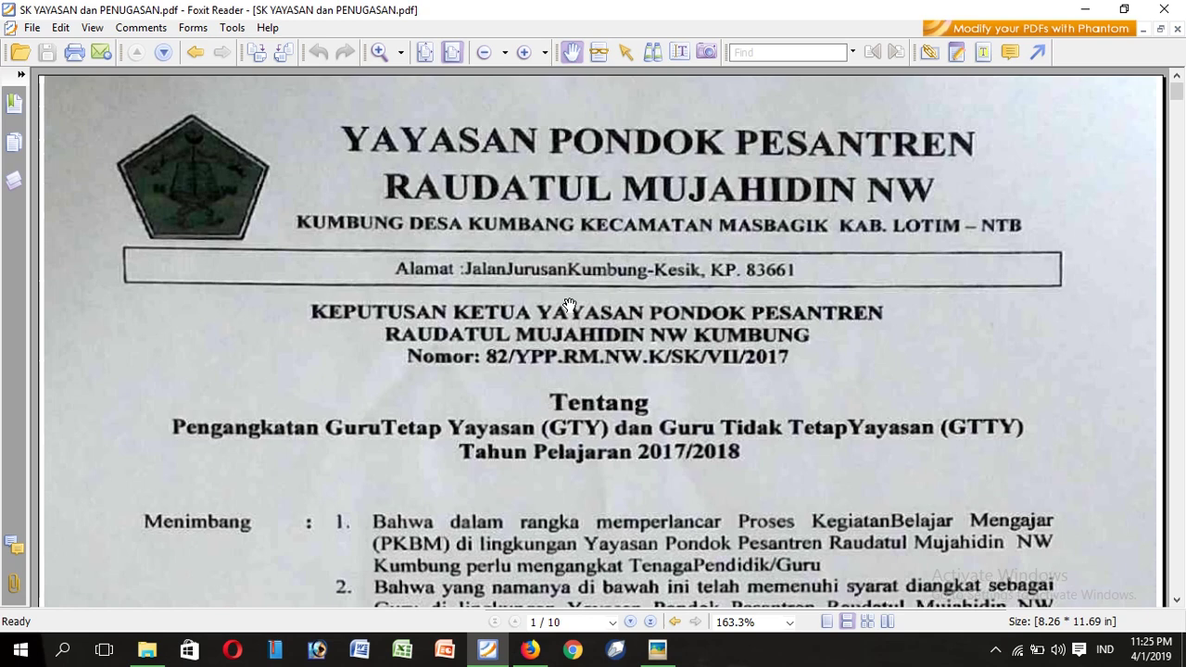
# Step: Read the SK YAYASAN dan PENUGASAN decree from page 1 to page 10, then return to Firefox
pyautogui.scroll(-2, 569, 304)
pyautogui.scroll(-17, 569, 305)
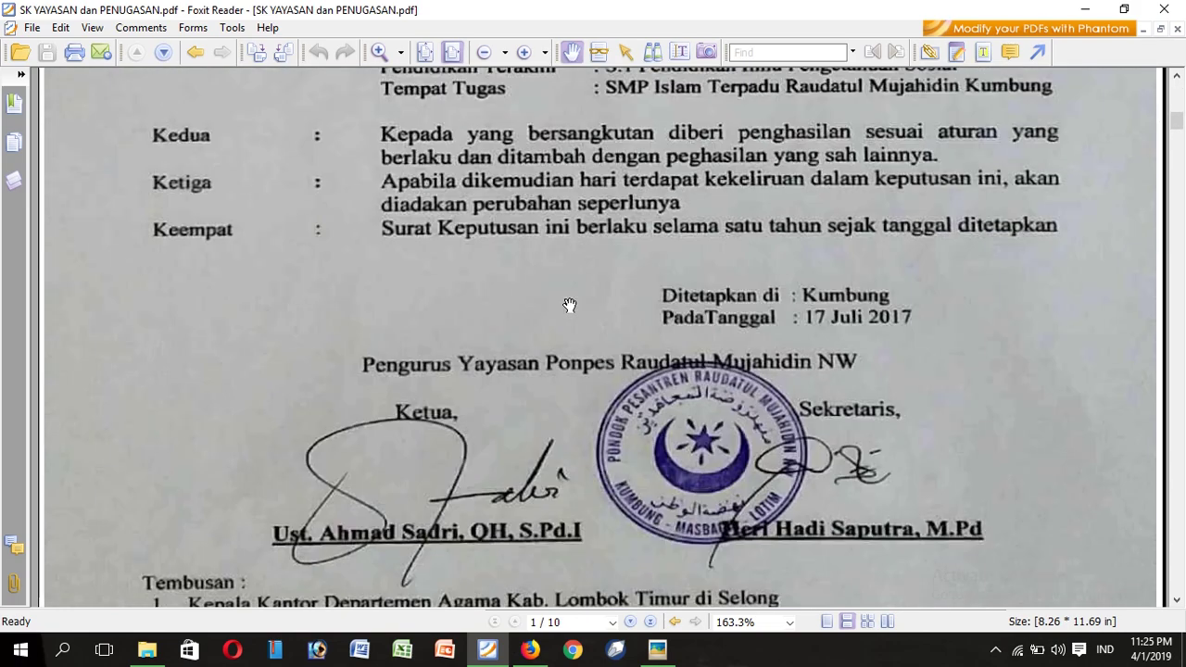
pyautogui.scroll(-20, 569, 305)
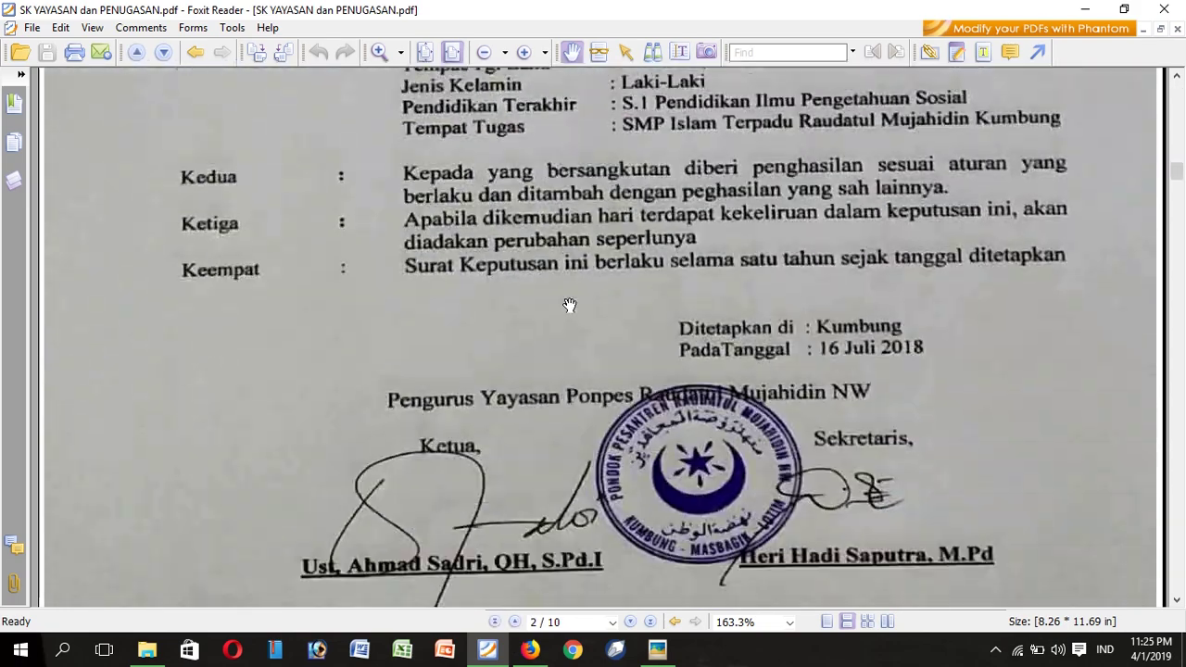
pyautogui.scroll(-4, 569, 304)
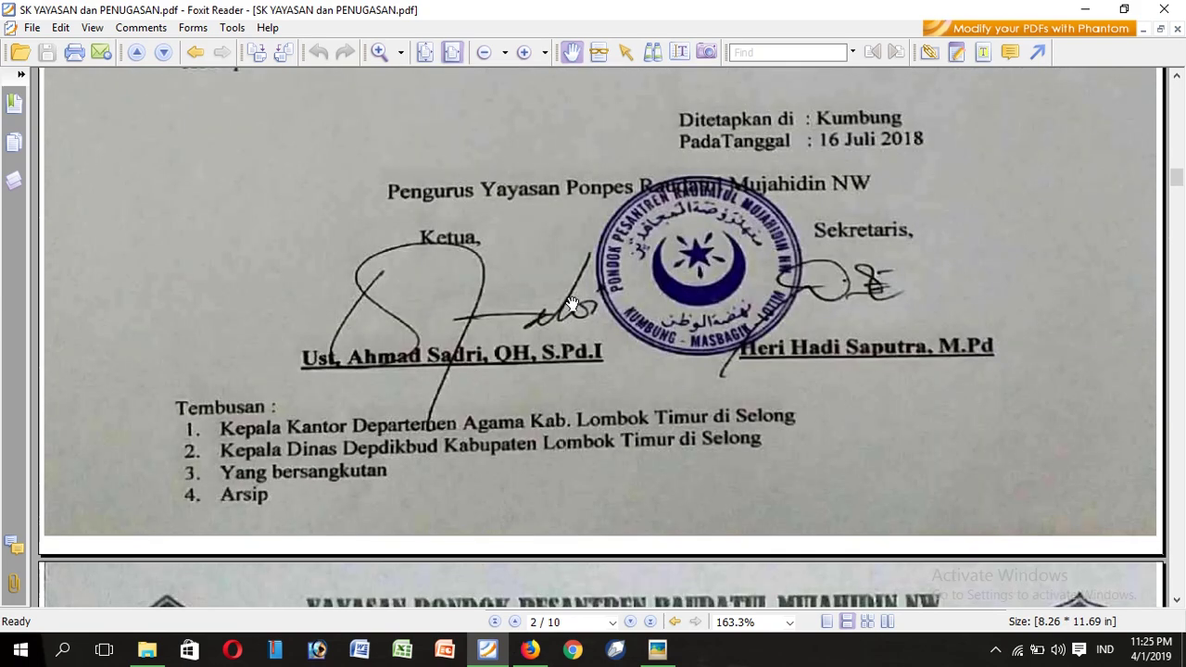
pyautogui.scroll(-10, 574, 304)
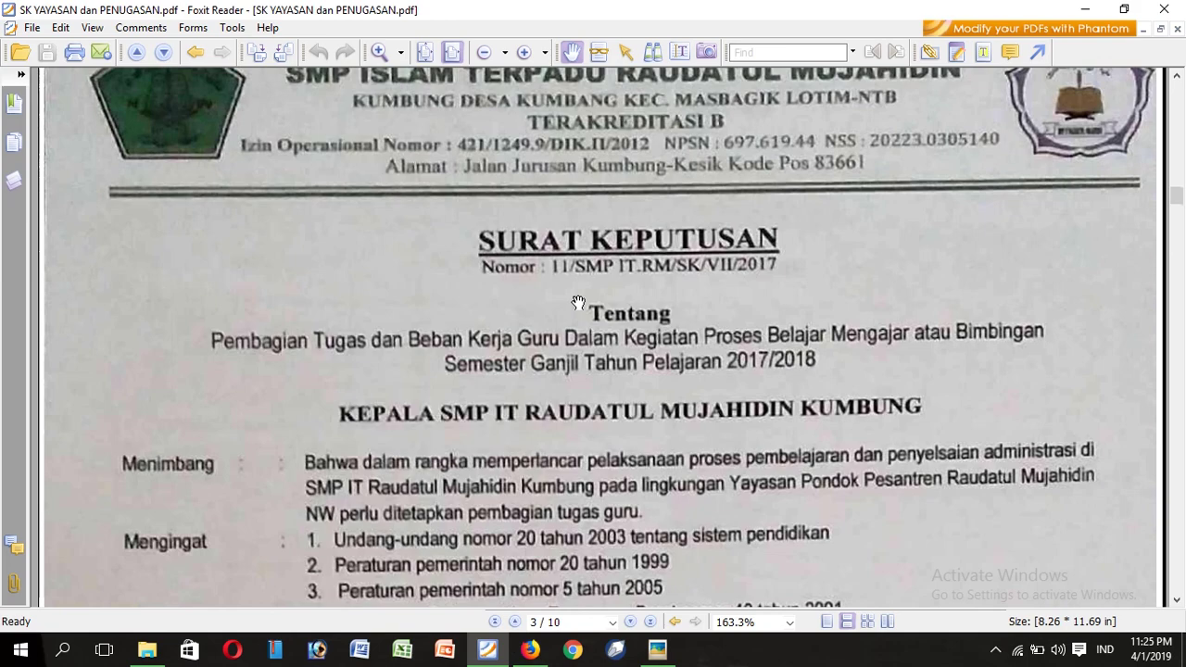
pyautogui.scroll(-18, 579, 303)
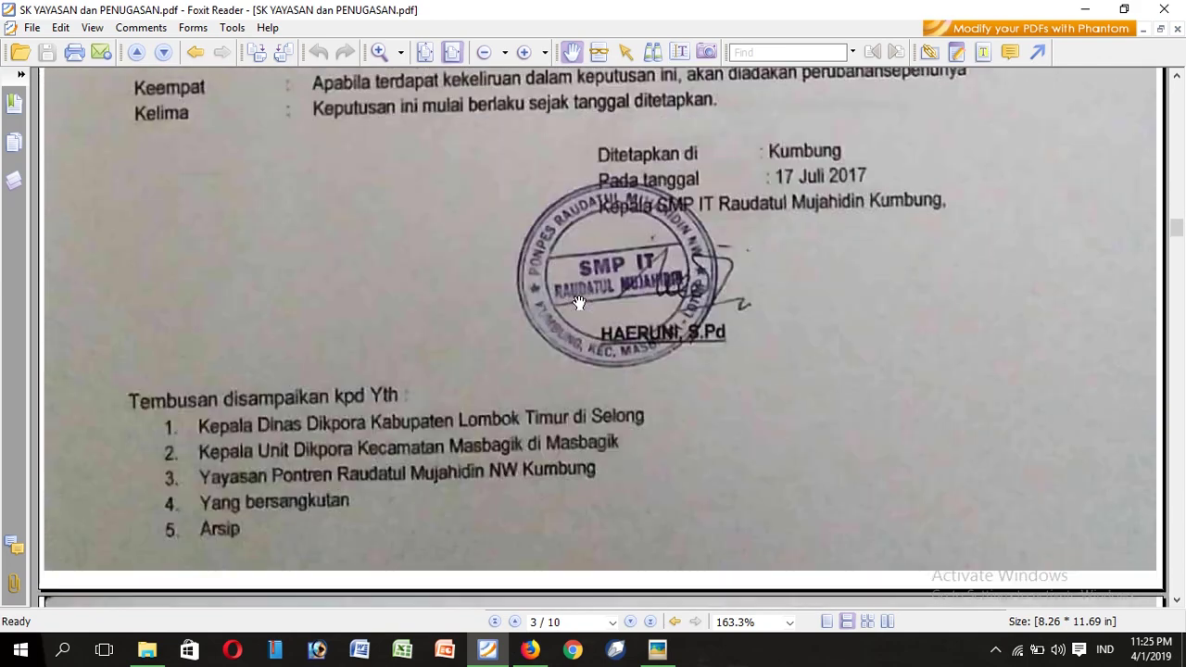
pyautogui.scroll(-20, 579, 303)
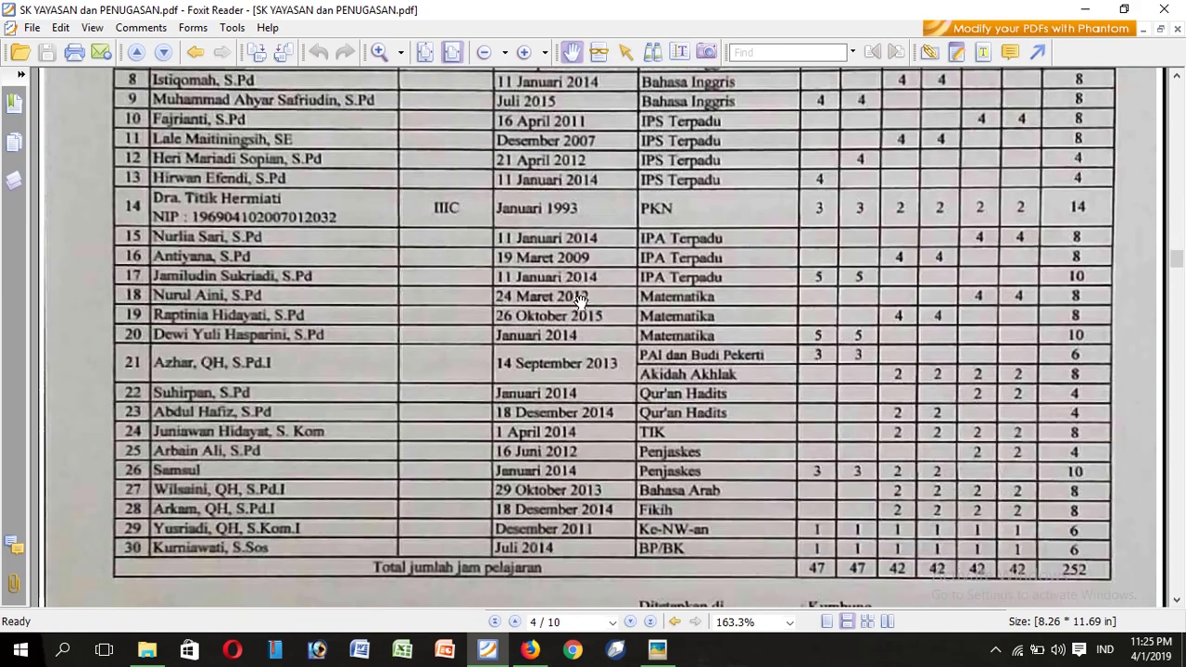
pyautogui.scroll(-20, 579, 303)
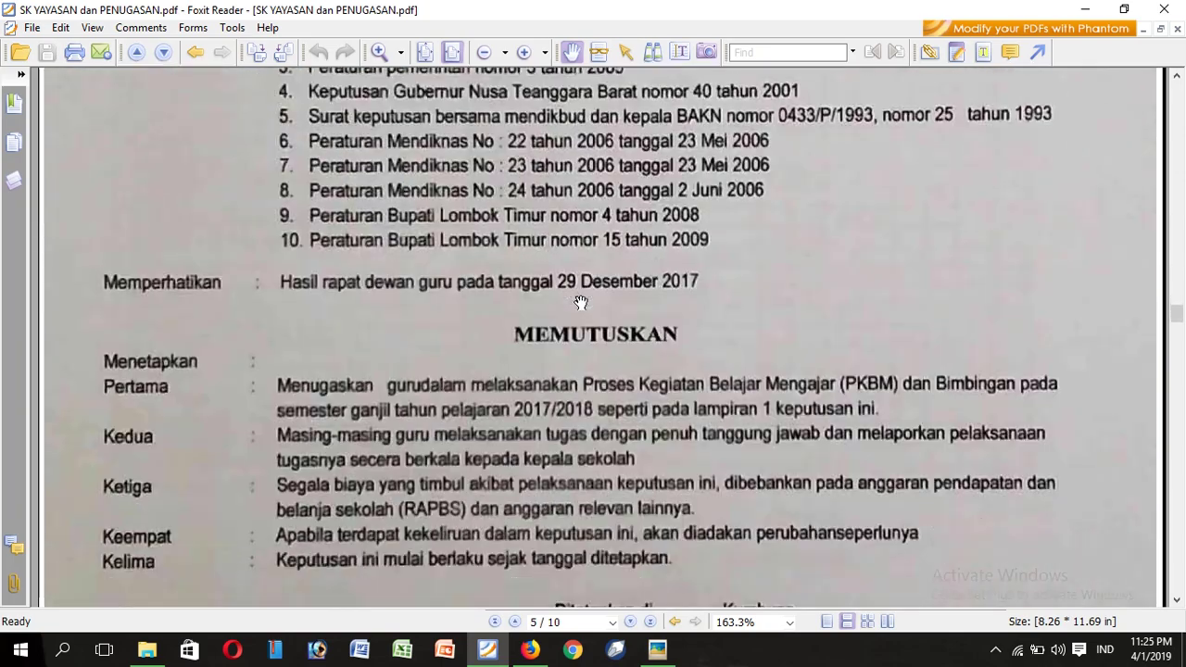
pyautogui.scroll(-20, 580, 303)
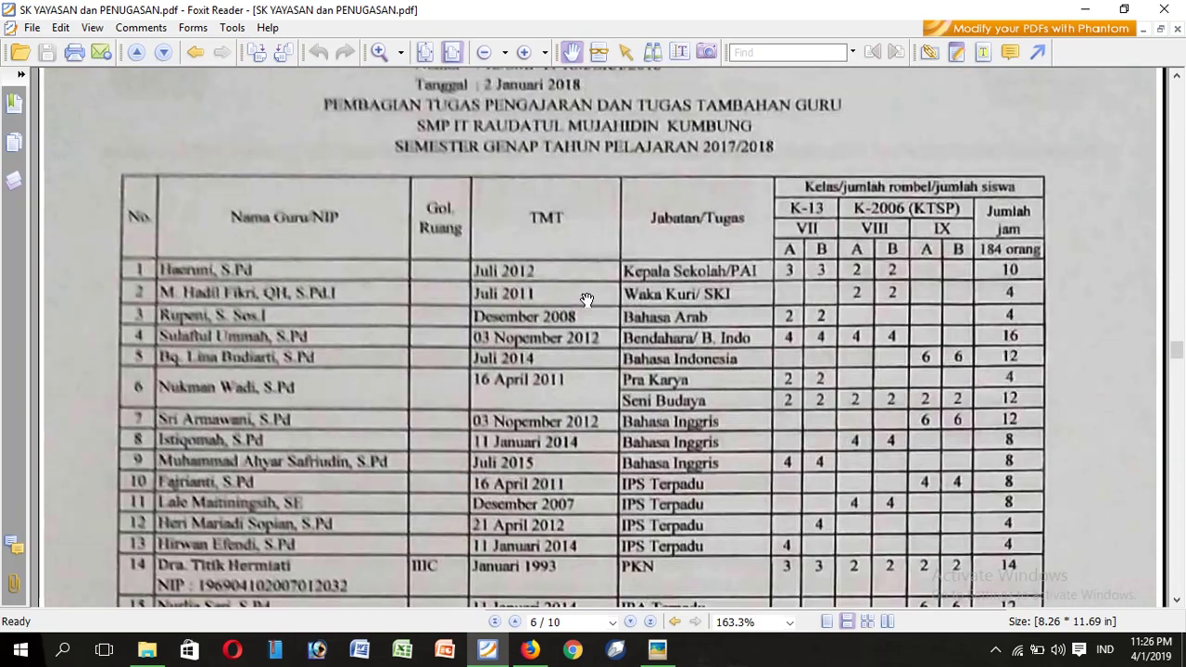
pyautogui.scroll(-20, 589, 302)
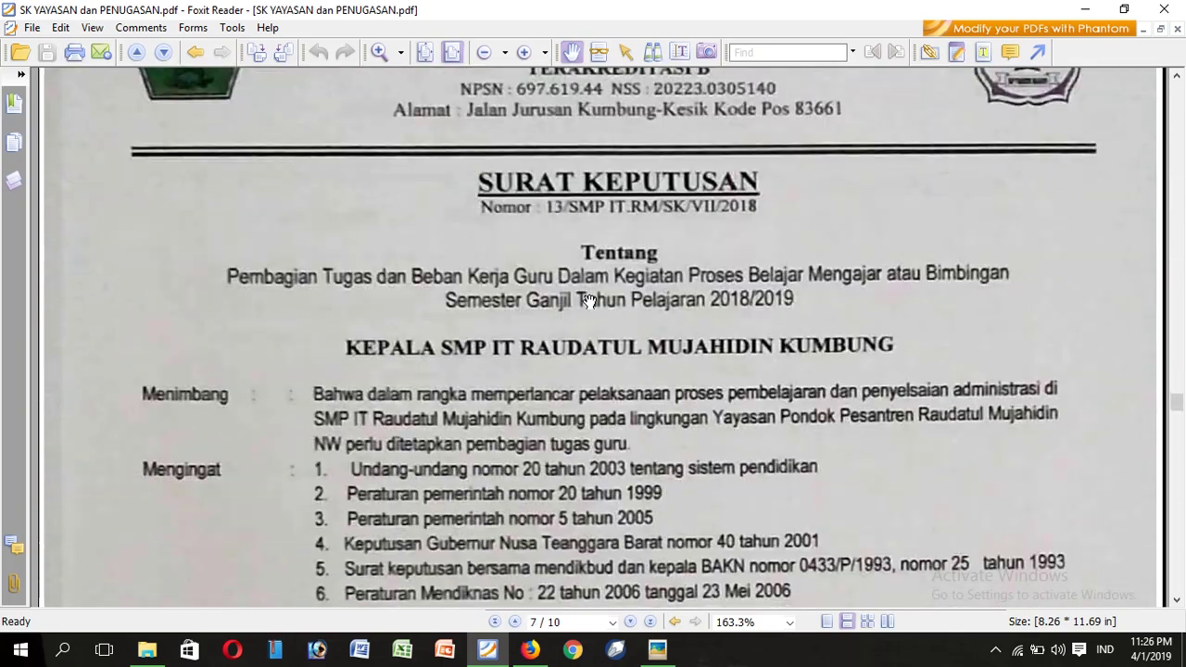
pyautogui.scroll(-20, 590, 302)
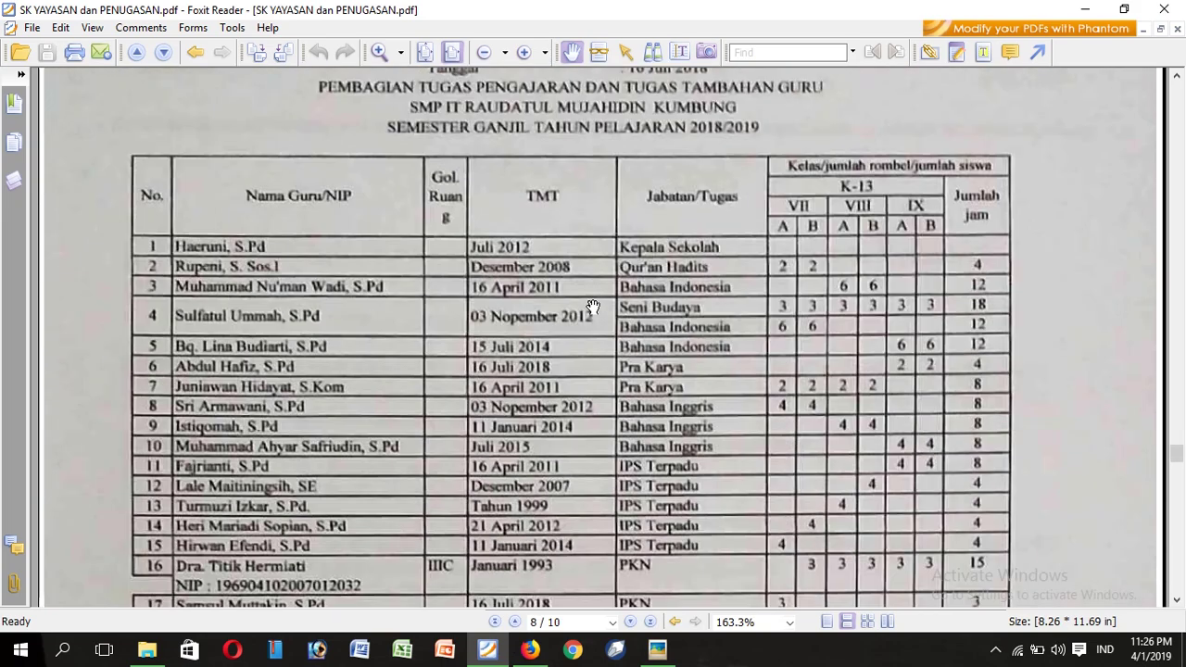
pyautogui.scroll(-20, 592, 307)
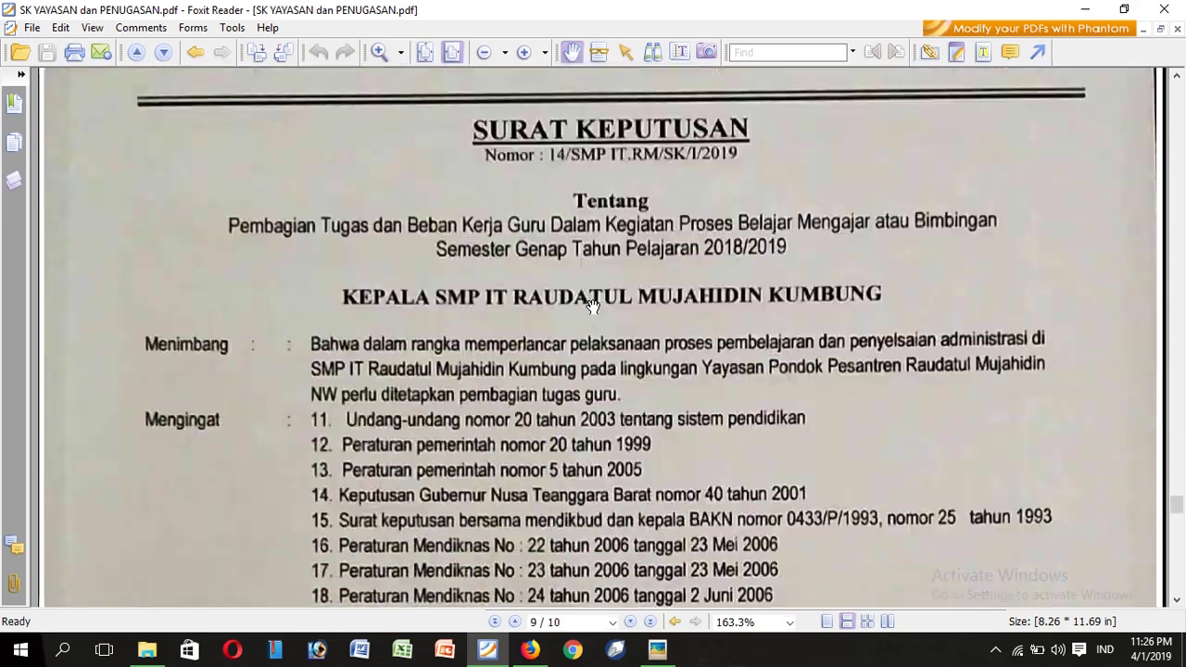
pyautogui.scroll(-6, 592, 307)
pyautogui.scroll(-15, 593, 306)
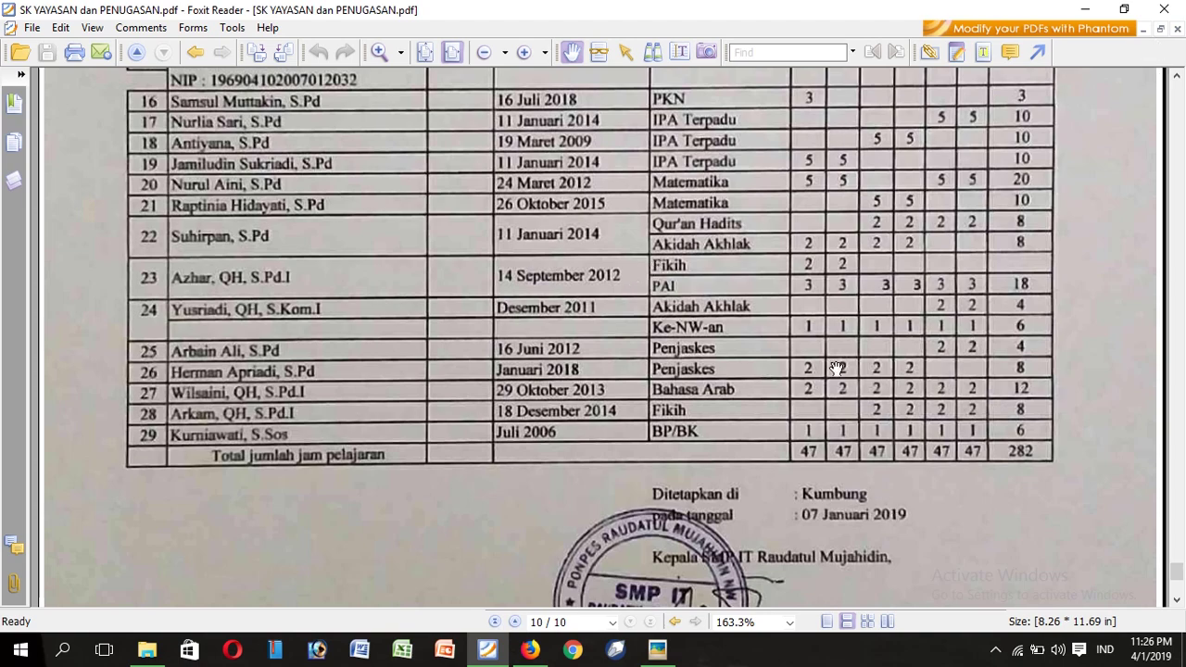
pyautogui.click(531, 649)
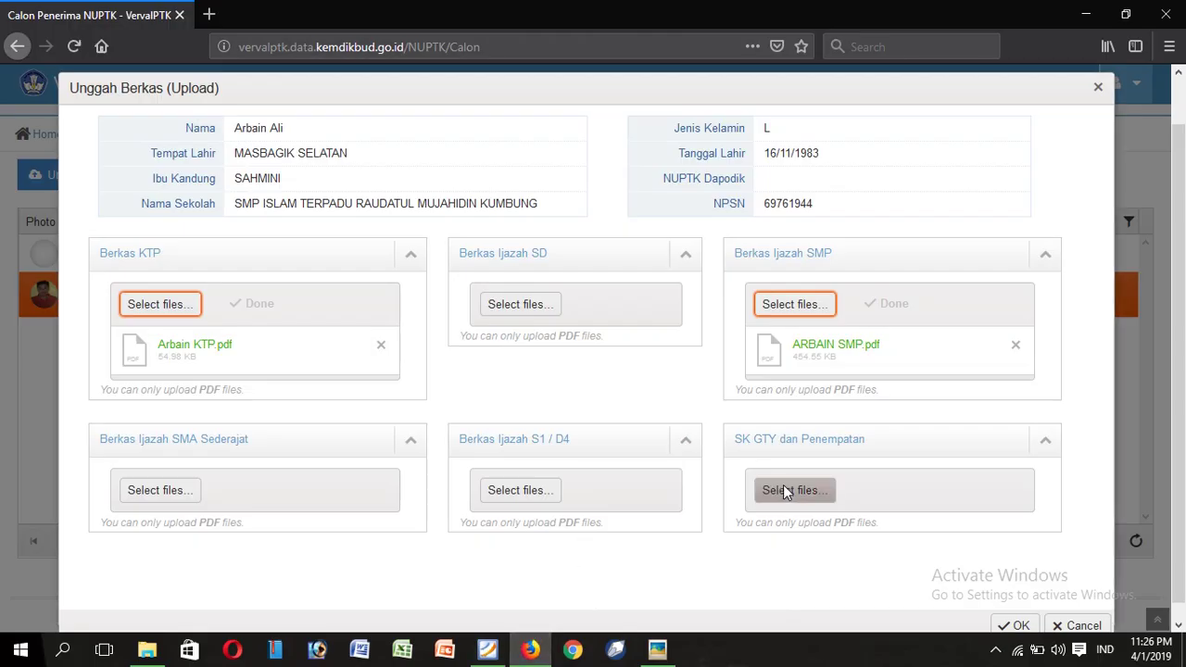
# Step: Leave the SK GTY dan Penempatan slot empty by cancelling its file choice
pyautogui.click(788, 490)
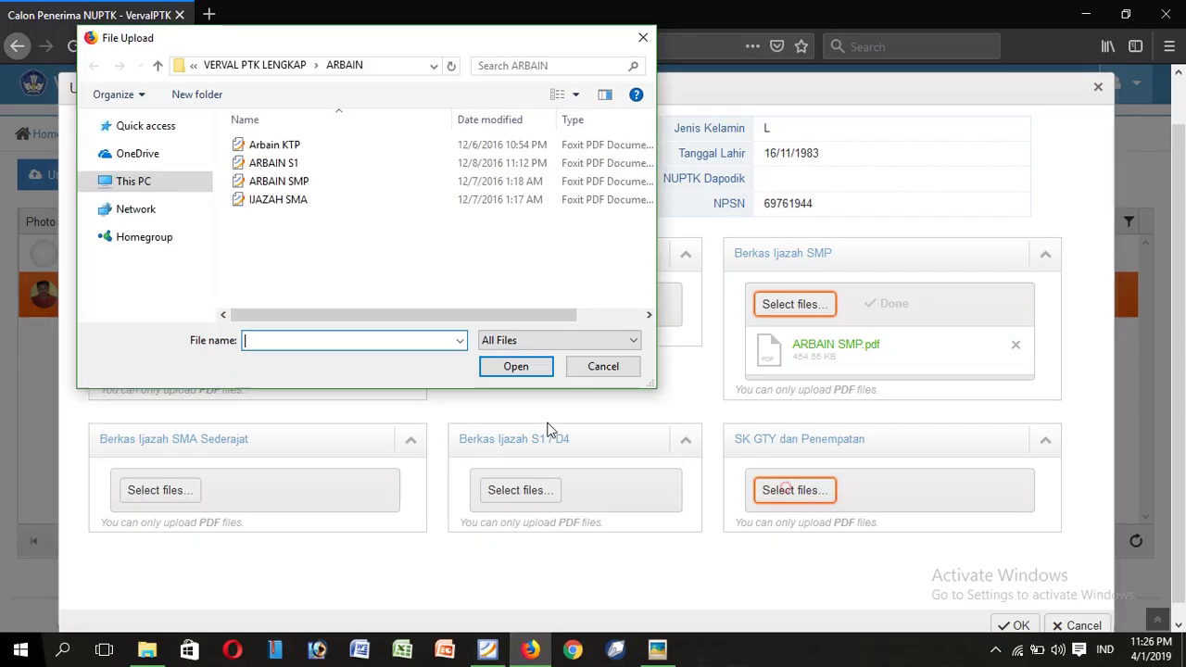
pyautogui.click(602, 367)
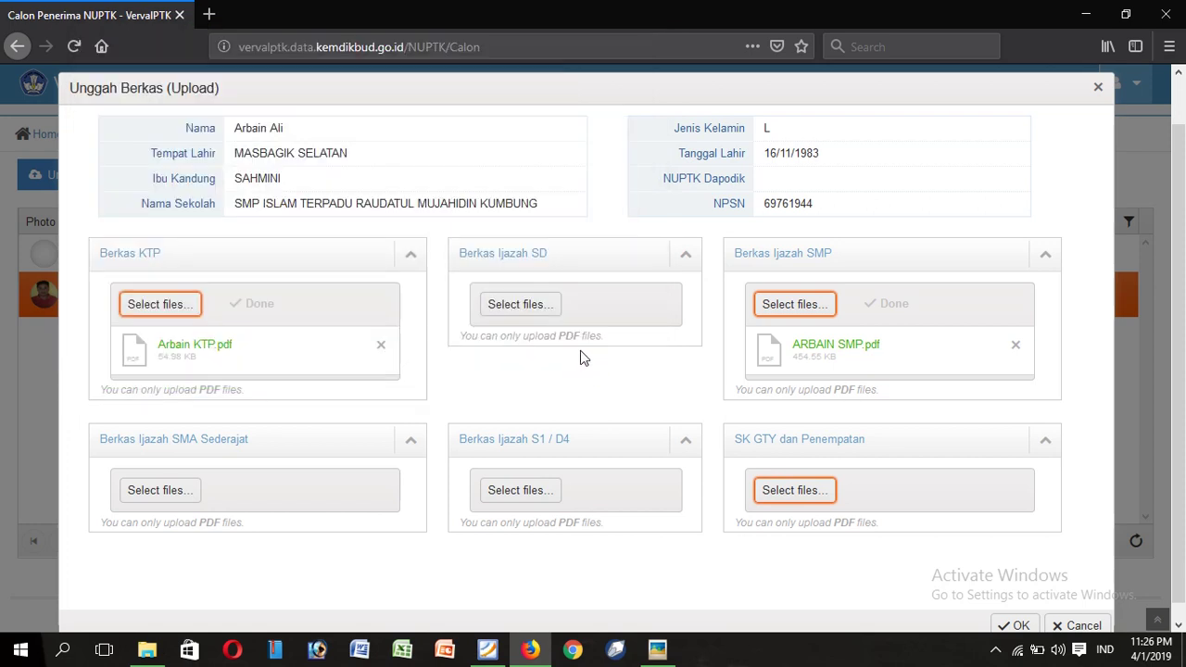
pyautogui.scroll(-1, 580, 352)
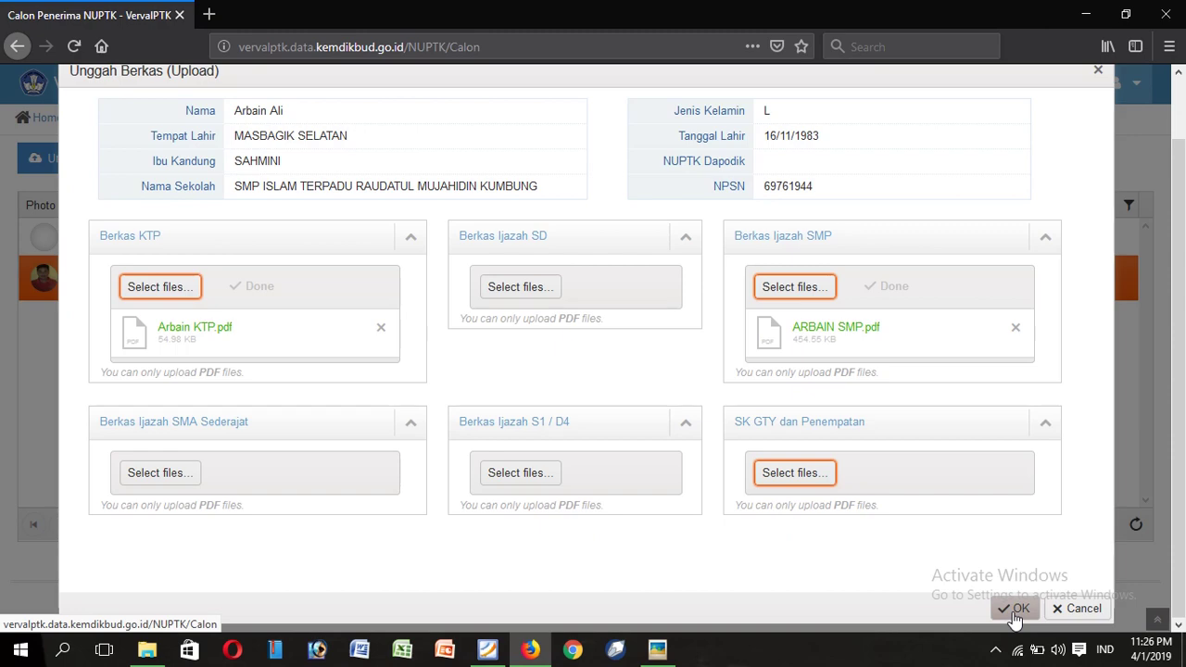
# Step: Close the Unggah Berkas form to return to the Calon Penerima NUPTK list and show the account menu with Logout
pyautogui.click(1072, 610)
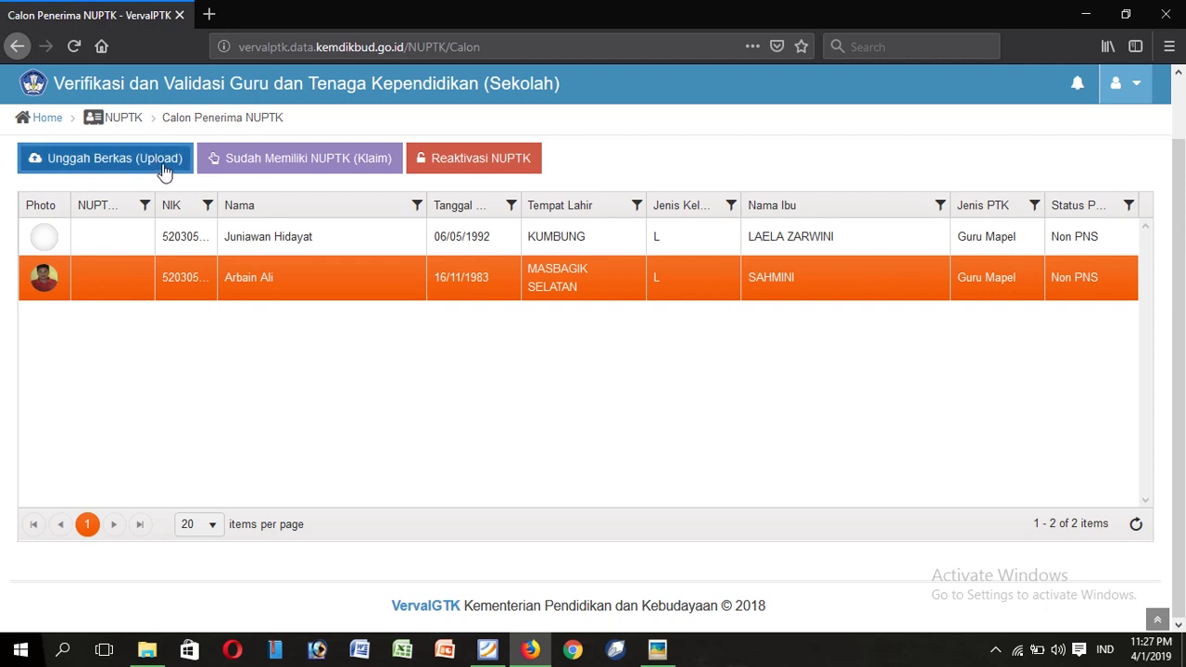
pyautogui.click(1137, 86)
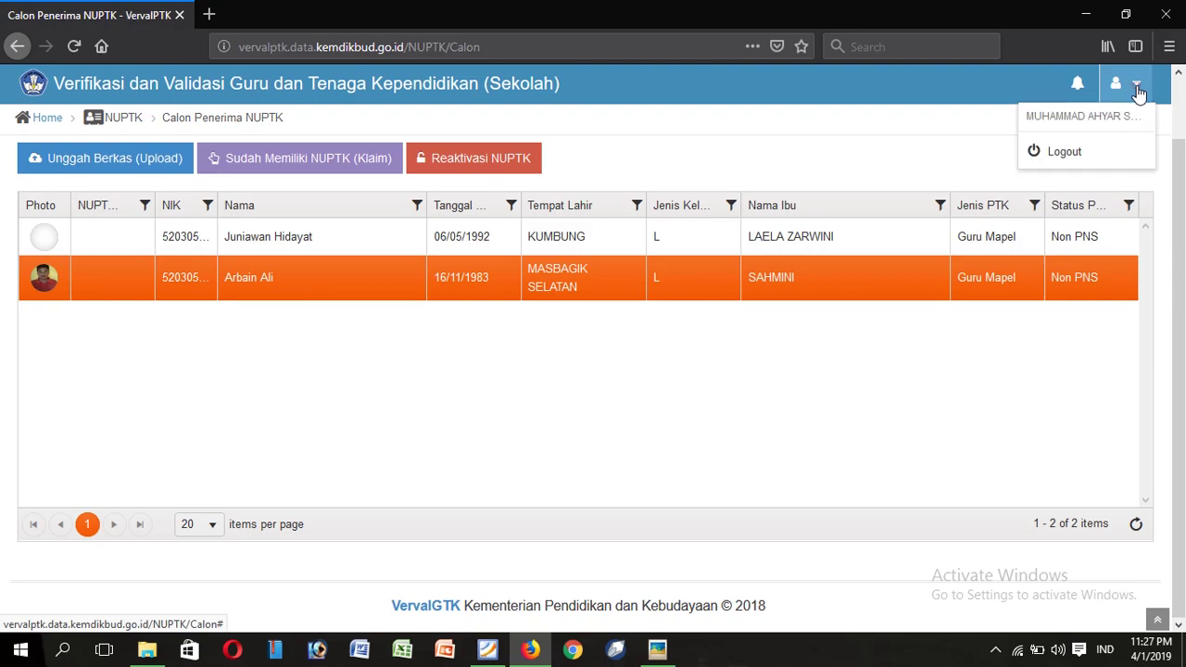